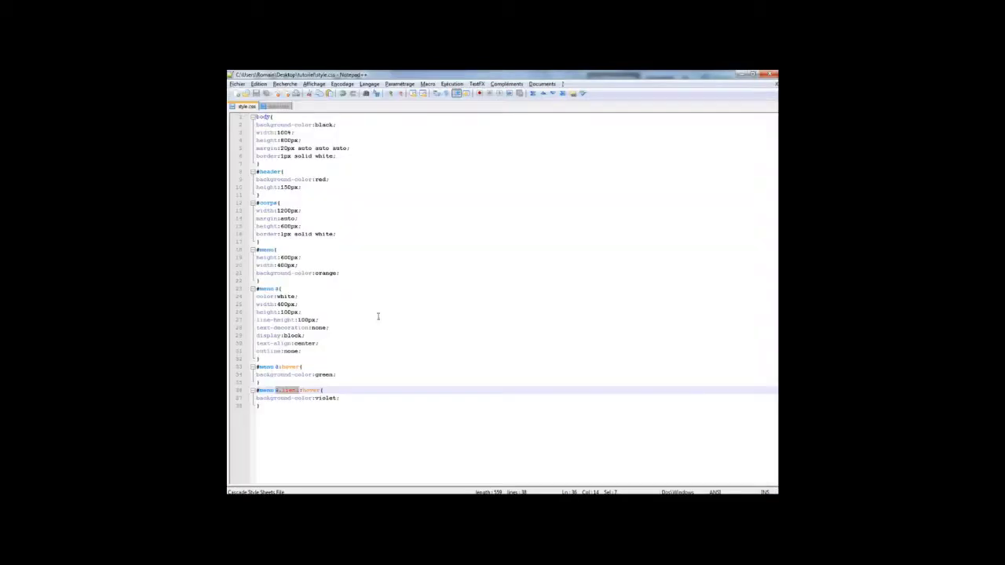
Duplicate the #menu a.lien1:hover rule twice at the end of style.css
{"action": "left_click_drag", "start_coordinate": [264, 408], "coordinate": [255, 391]}
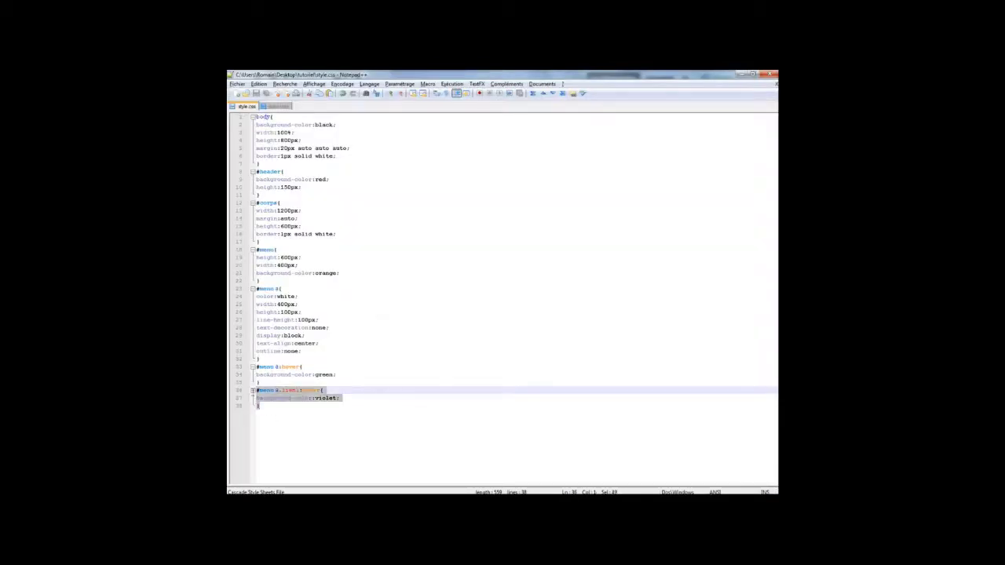
{"action": "key", "text": "ctrl+c"}
{"action": "left_click", "coordinate": [267, 405]}
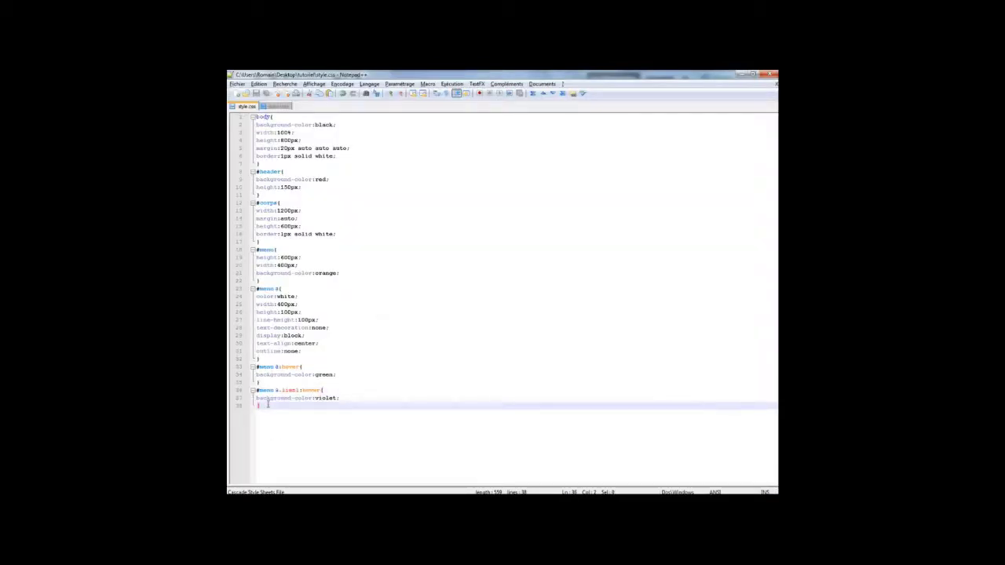
{"action": "key", "text": "Return"}
{"action": "key", "text": "ctrl+v"}
{"action": "key", "text": "Return"}
{"action": "key", "text": "ctrl+v"}
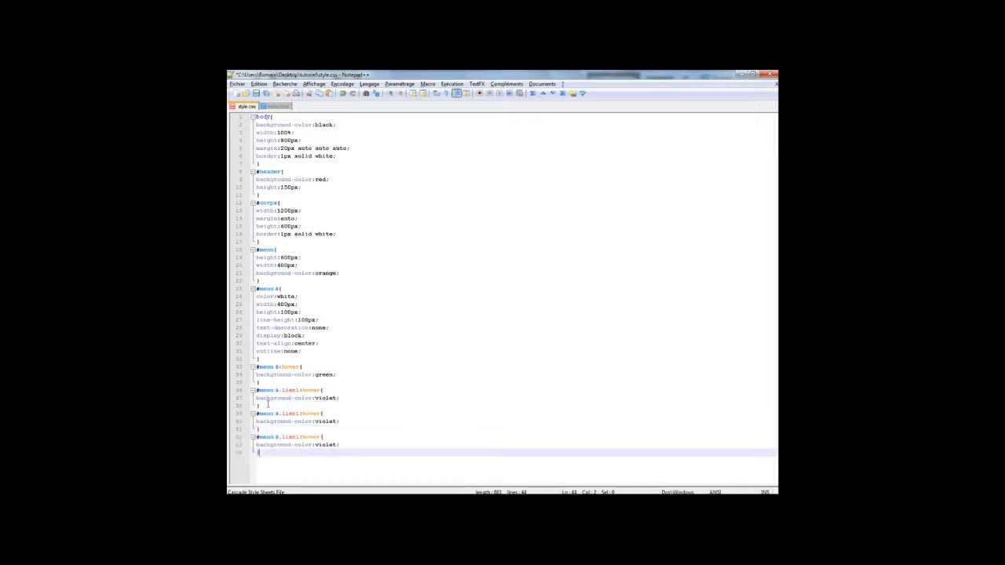
Rename the selectors of the two copied hover rules to lien2 and lien3
{"action": "left_click", "coordinate": [300, 414]}
{"action": "key", "text": "BackSpace"}
{"action": "type", "text": "2"}
{"action": "key", "text": "Down"}
{"action": "key", "text": "Down"}
{"action": "key", "text": "Down"}
{"action": "type", "text": "3"}
Set the background-color to blue in the lien2 hover rule and to aqua in the lien3 hover rule
{"action": "double_click", "coordinate": [324, 421]}
{"action": "type", "text": "blue"}
{"action": "double_click", "coordinate": [325, 444]}
{"action": "type", "text": "aqua"}
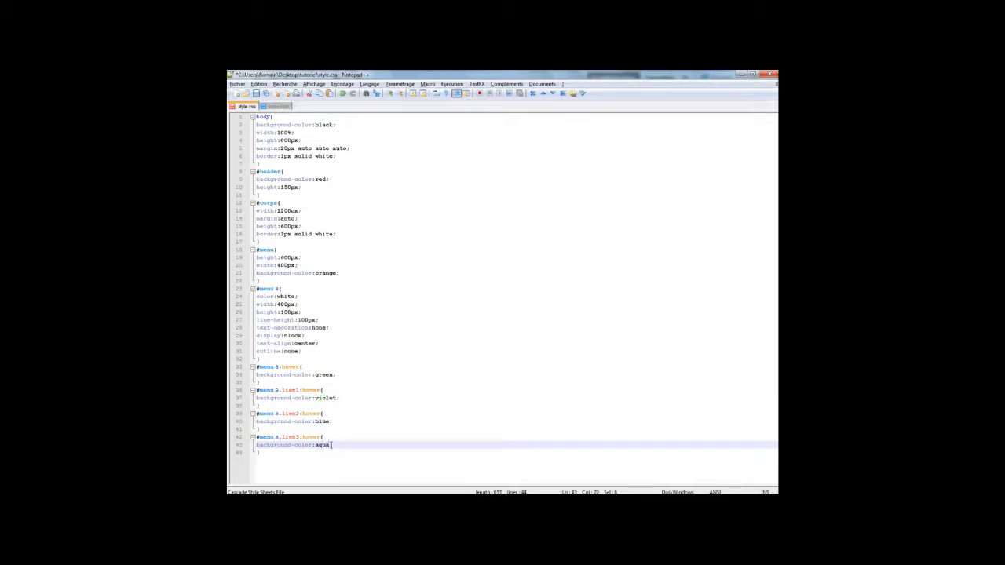
Switch to Firefox and check the hover colours of the menu links on the page
{"action": "key", "text": "alt+Tab"}
{"action": "key", "text": "alt+Tab"}
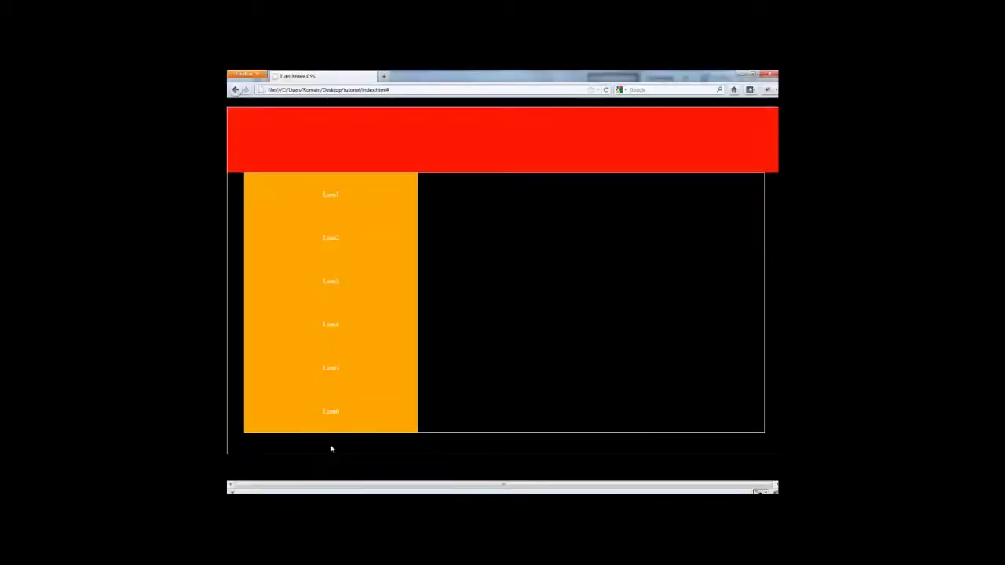
{"action": "left_click", "coordinate": [347, 204]}
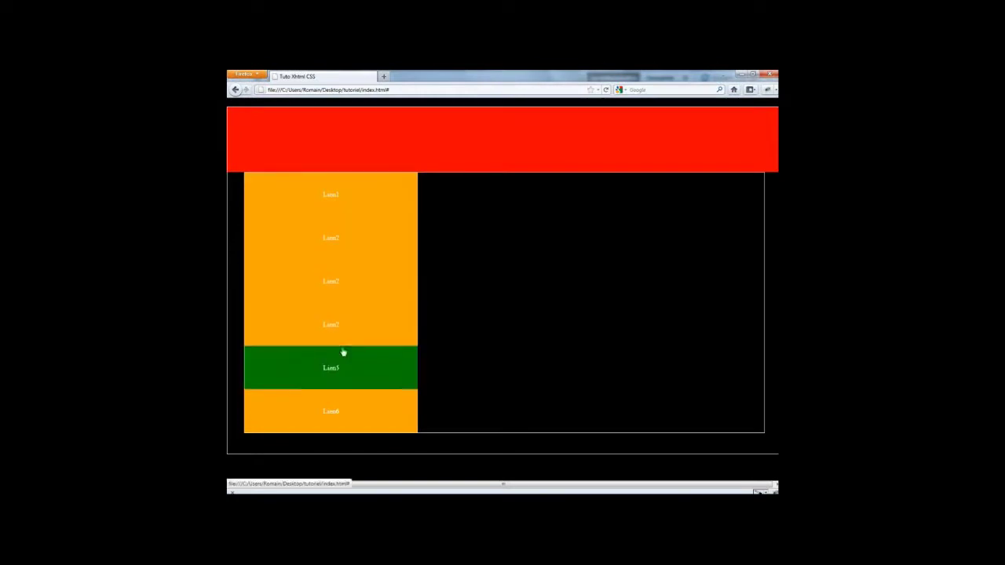
Switch back to Notepad++ and compare the link classes in index.html with the hover rules in style.css
{"action": "key", "text": "alt+Tab"}
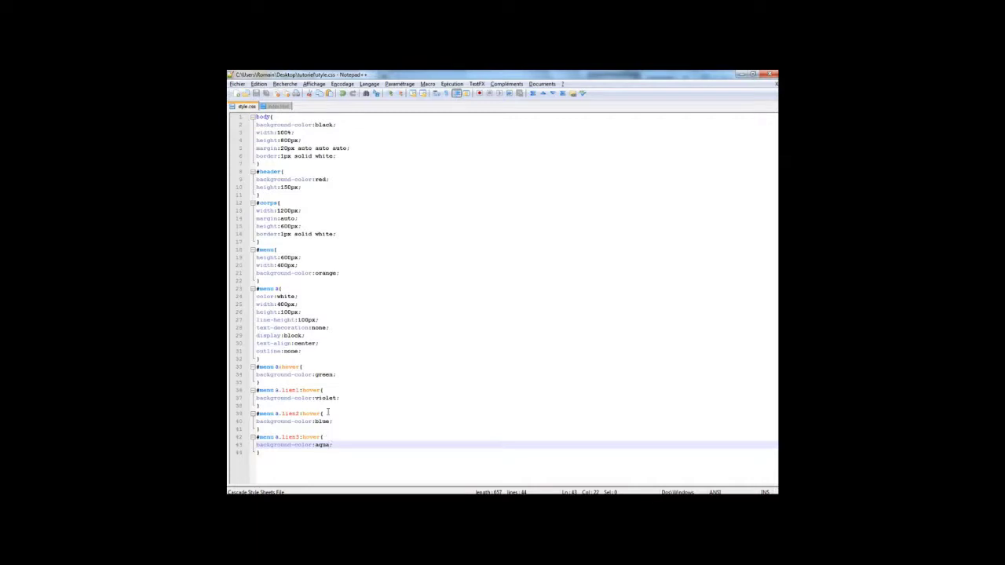
{"action": "left_click", "coordinate": [273, 107]}
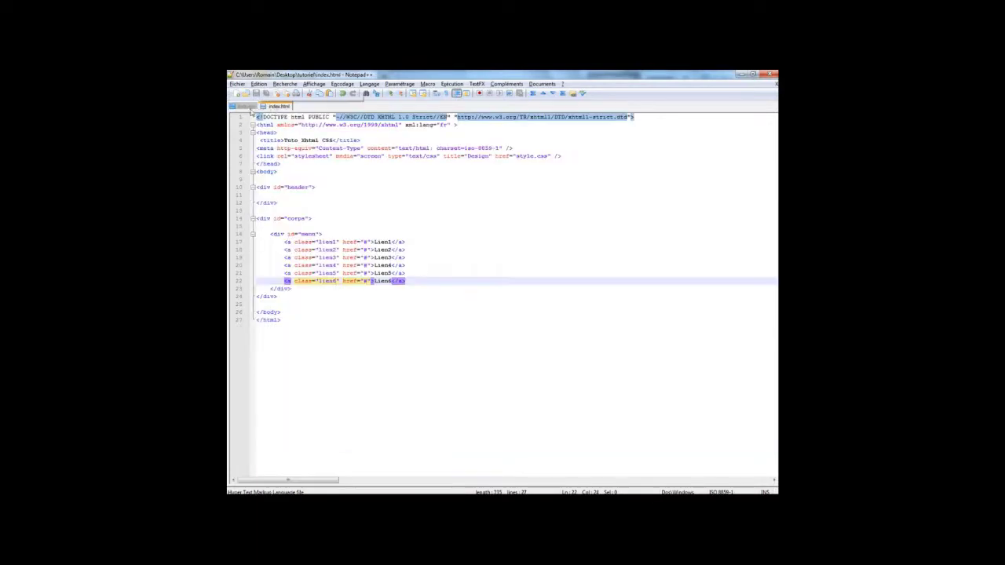
{"action": "left_click", "coordinate": [248, 110]}
{"action": "left_click", "coordinate": [270, 109]}
{"action": "left_click", "coordinate": [248, 107]}
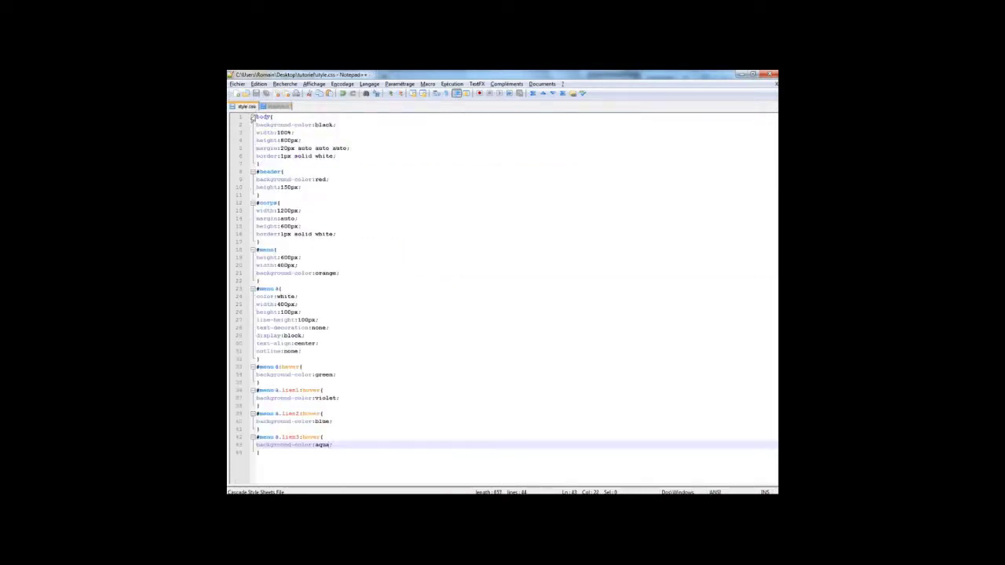
Recheck the individual hover colours of the menu links in Firefox and return to the stylesheet
{"action": "key", "text": "alt+Tab"}
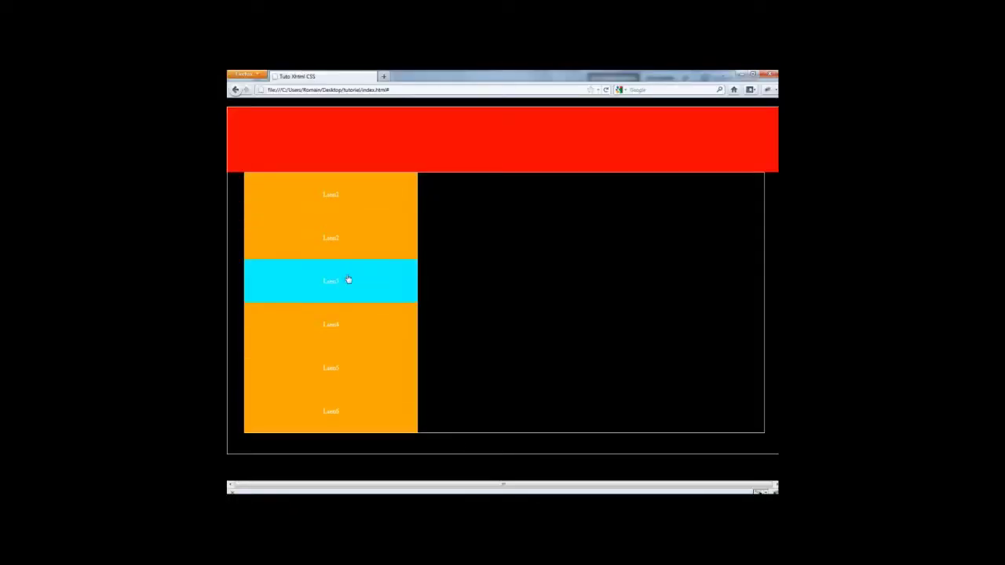
{"action": "left_click", "coordinate": [348, 494]}
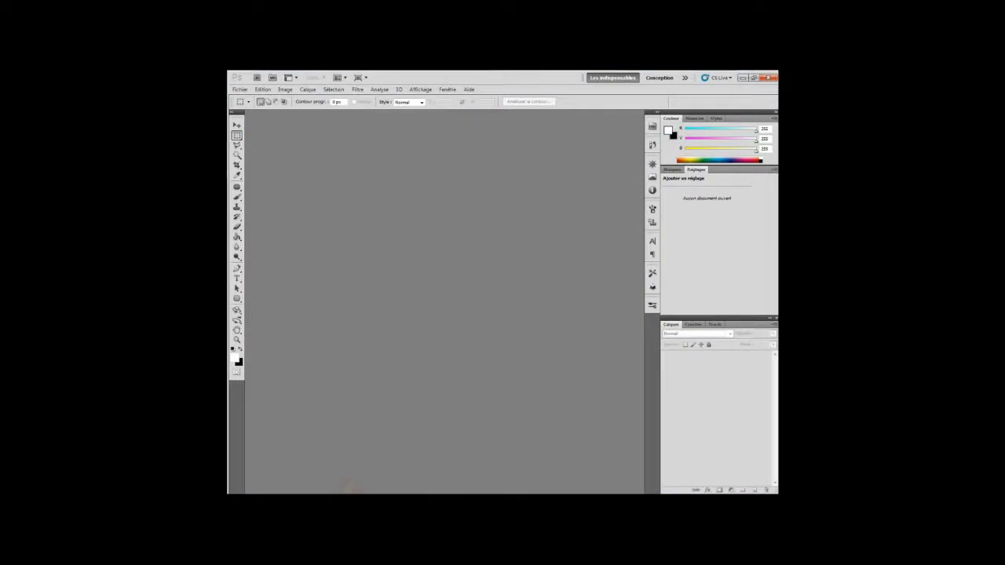
{"action": "left_click", "coordinate": [348, 494]}
{"action": "key", "text": "alt+Tab"}
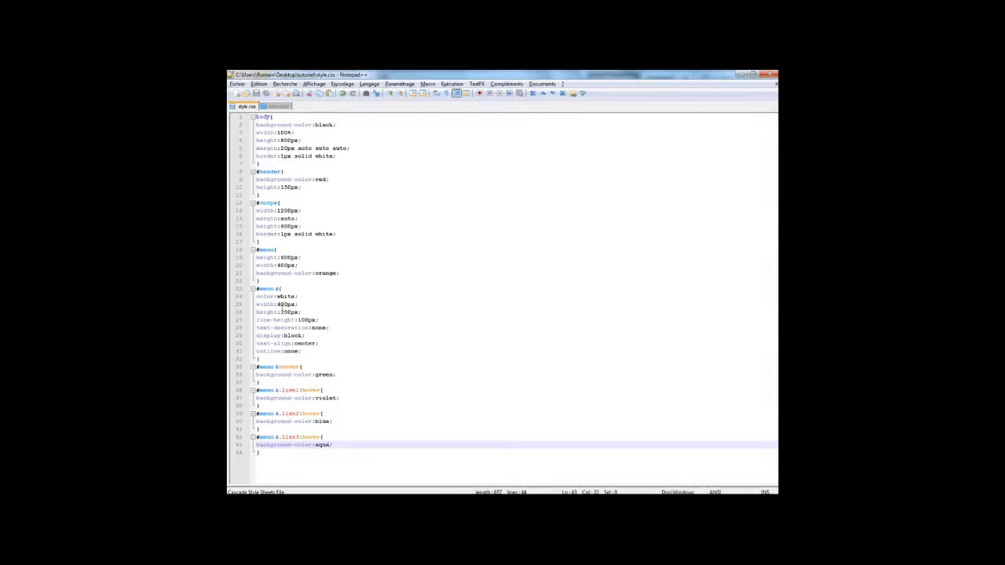
Set the width of the #menu a rule to 150px and reload the page in Firefox
{"action": "left_click", "coordinate": [281, 305]}
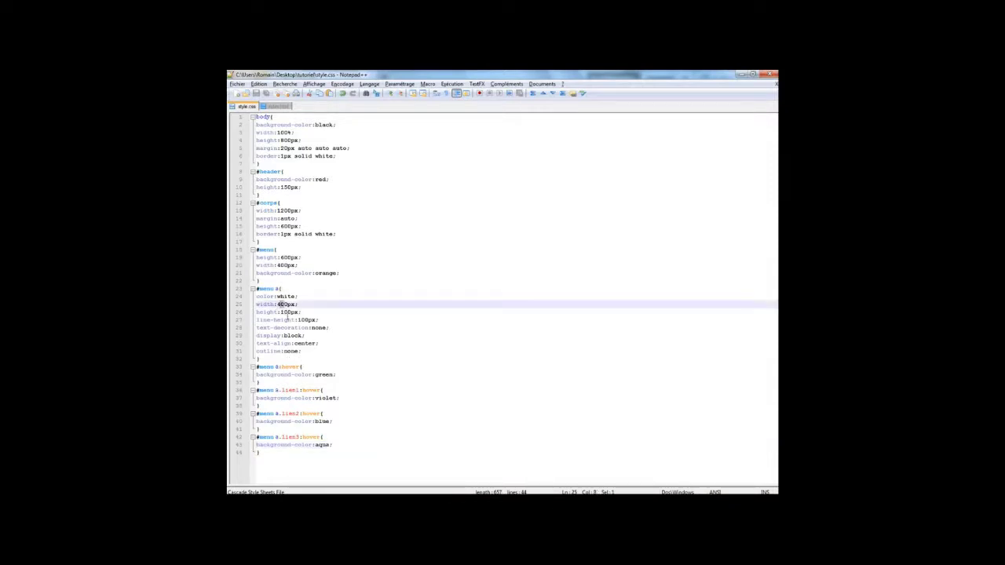
{"action": "key", "text": "Delete"}
{"action": "type", "text": "15"}
{"action": "key", "text": "alt+Tab"}
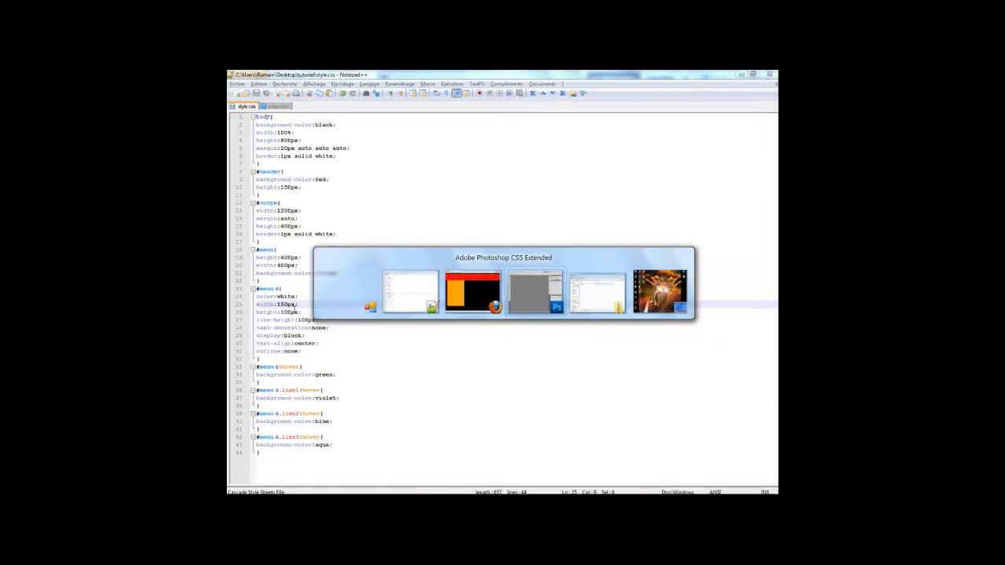
{"action": "key", "text": "F5"}
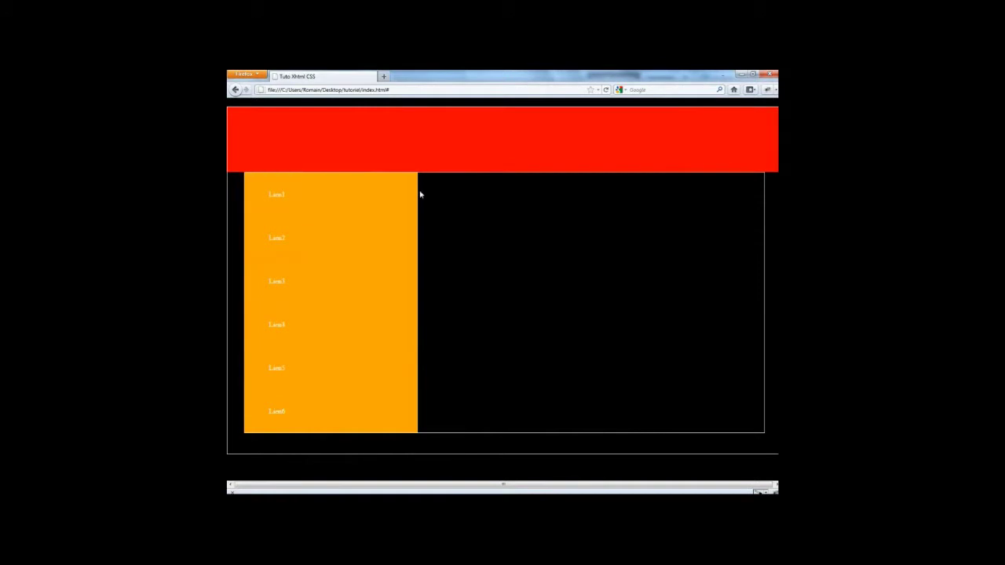
Move the orange background-color declaration from the #menu rule to the start of the #menu a rule in Notepad++
{"action": "key", "text": "alt+Tab"}
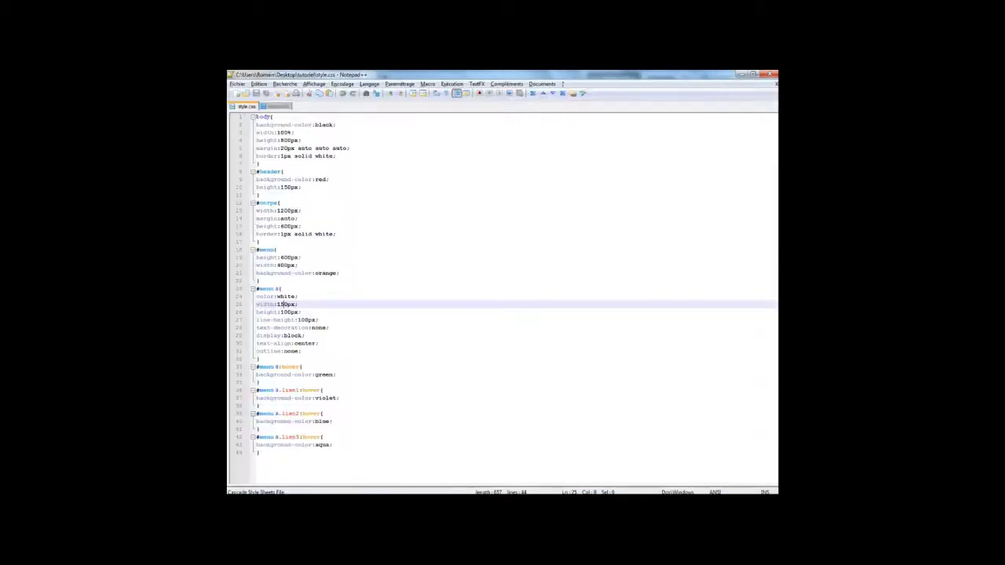
{"action": "left_click", "coordinate": [346, 273]}
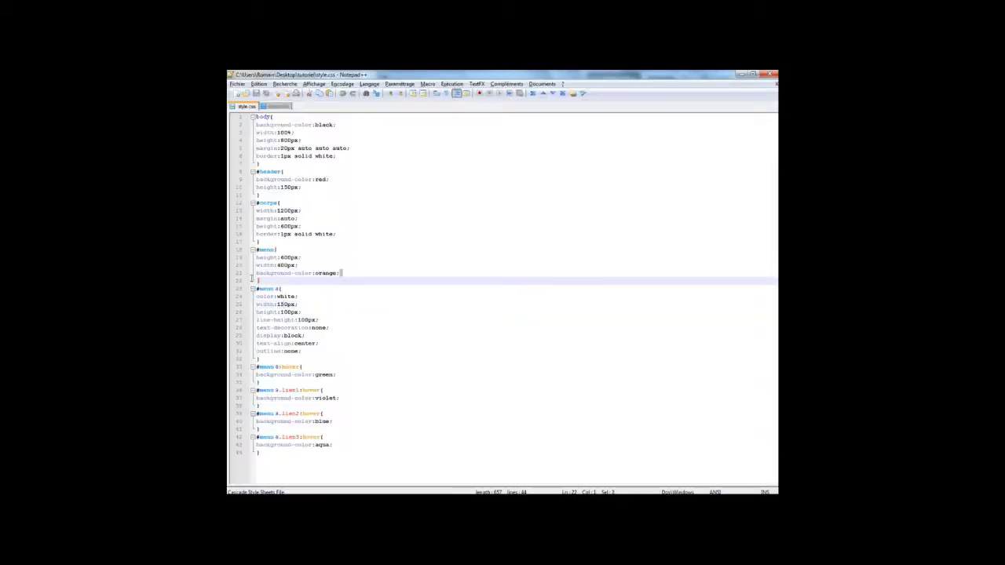
{"action": "left_click_drag", "start_coordinate": [346, 272], "coordinate": [252, 277]}
{"action": "key", "text": "Delete"}
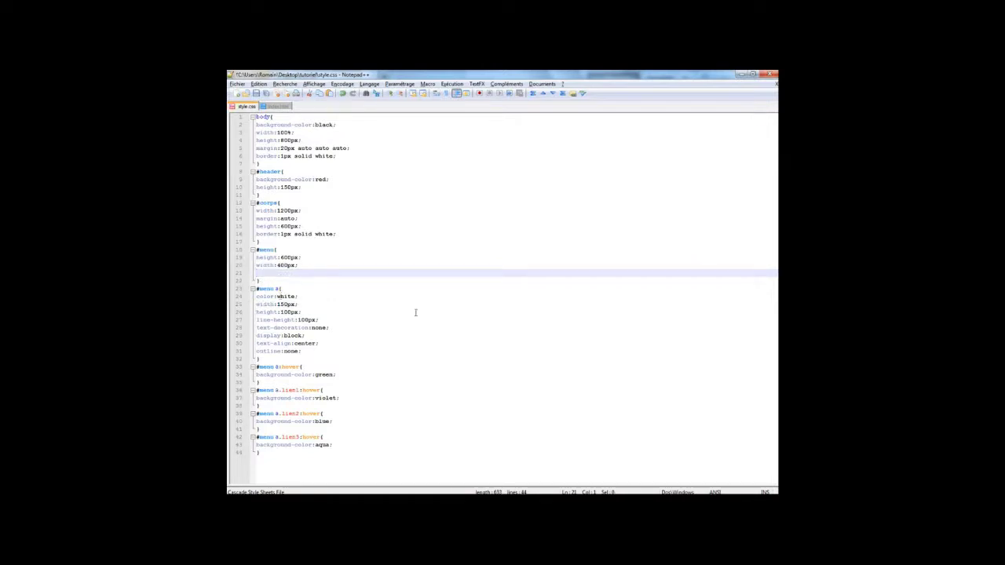
{"action": "key", "text": "BackSpace"}
{"action": "left_click", "coordinate": [300, 281]}
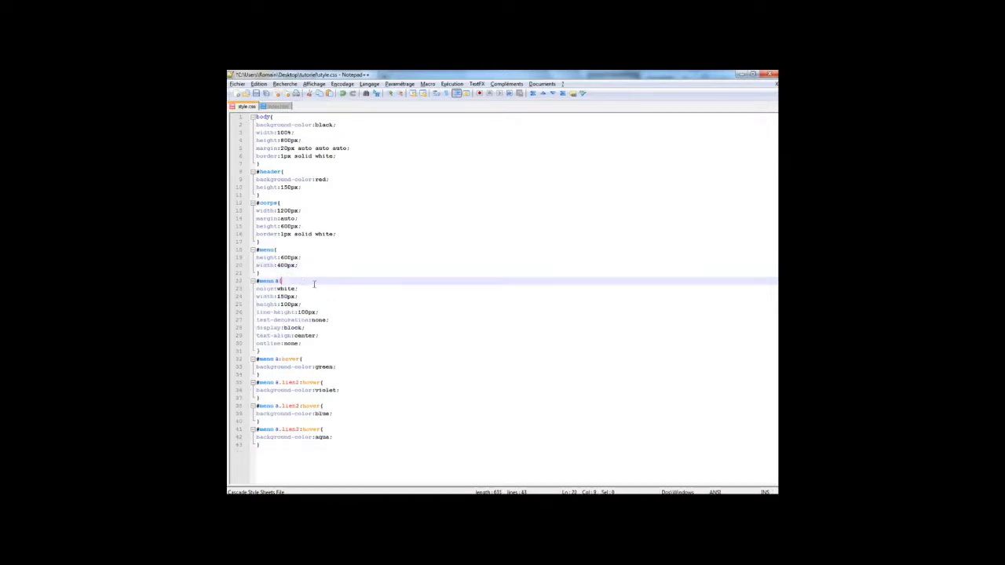
{"action": "key", "text": "Return"}
{"action": "key", "text": "ctrl+v"}
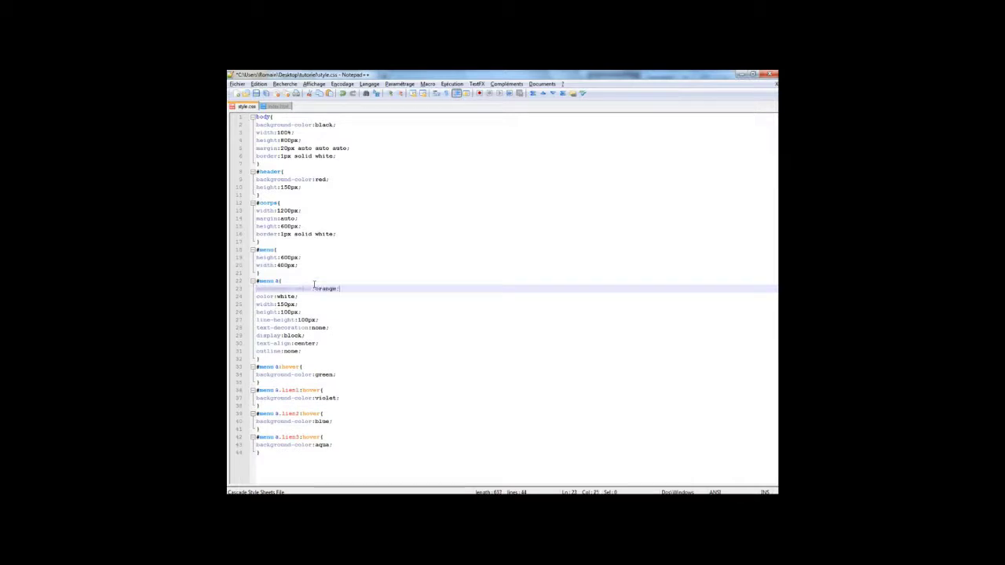
Save style.css and reload the page in Firefox to check the menu background
{"action": "key", "text": "ctrl+s"}
{"action": "key", "text": "alt+Tab"}
{"action": "key", "text": "F5"}
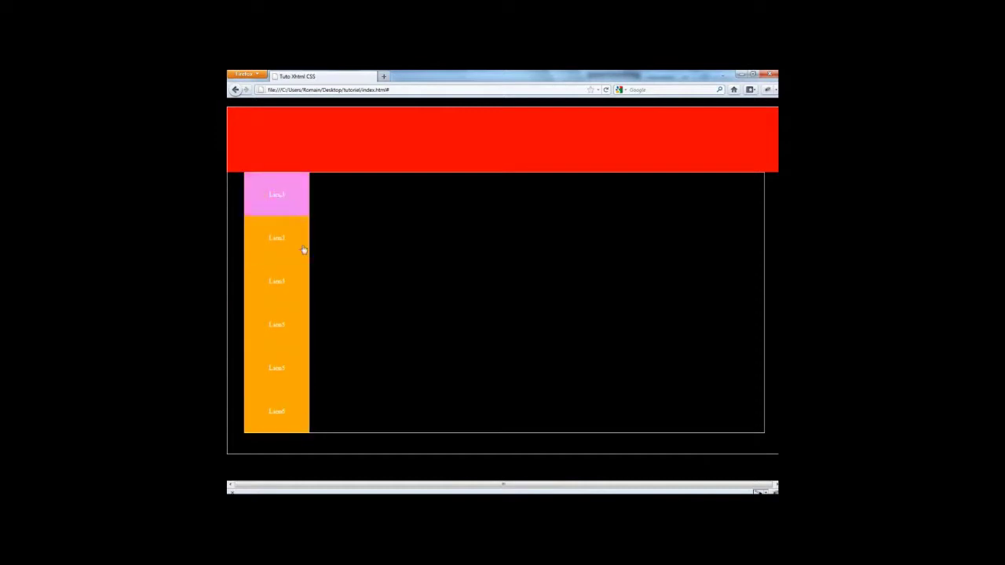
Add width:400px; as the first declaration of the #menu a:hover rule in Notepad++ and save style.css
{"action": "key", "text": "alt+Tab"}
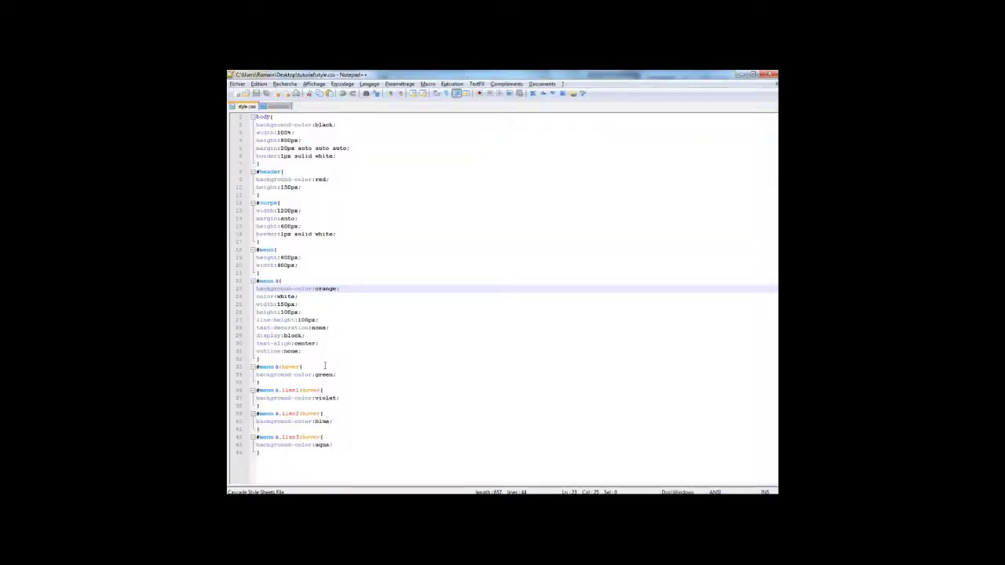
{"action": "left_click", "coordinate": [319, 367]}
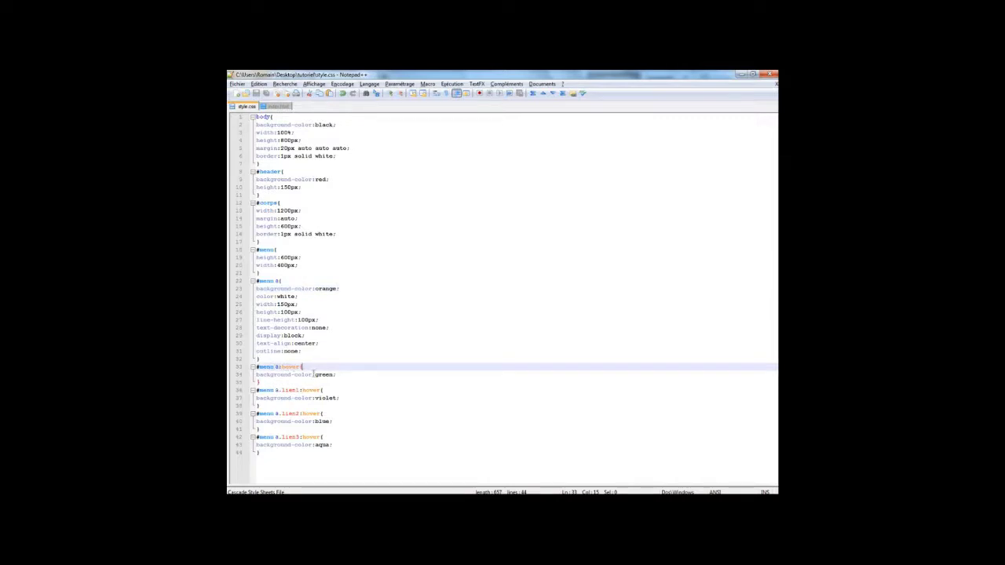
{"action": "left_click", "coordinate": [280, 367]}
{"action": "left_click", "coordinate": [314, 367]}
{"action": "key", "text": "Return"}
{"action": "type", "text": "width:;"}
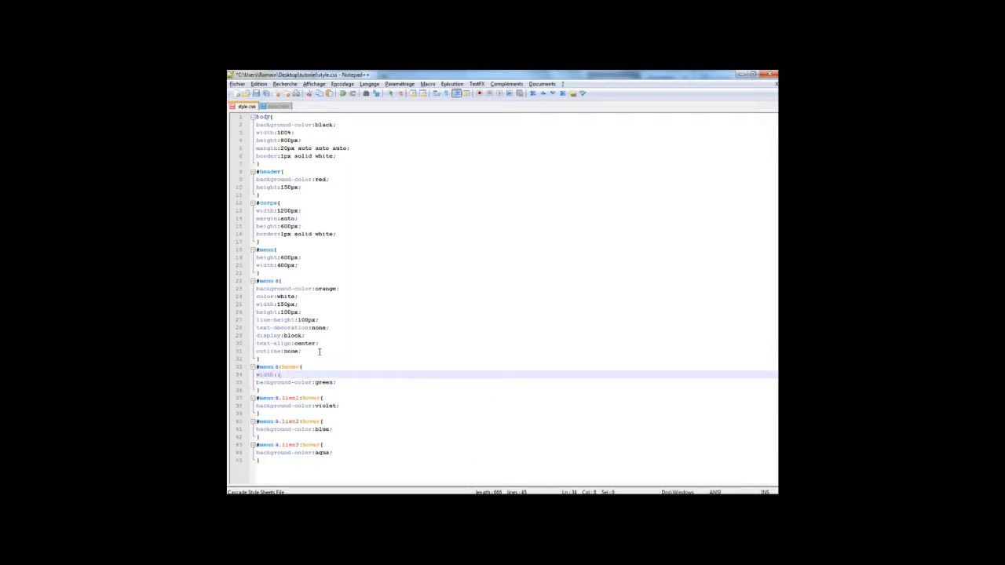
{"action": "type", "text": "400"}
{"action": "key", "text": "ctrl+s"}
Check in Firefox how the menu links widen on hover
{"action": "key", "text": "alt+Tab"}
{"action": "key", "text": "alt+Tab"}
{"action": "key", "text": "alt+shift+Tab"}
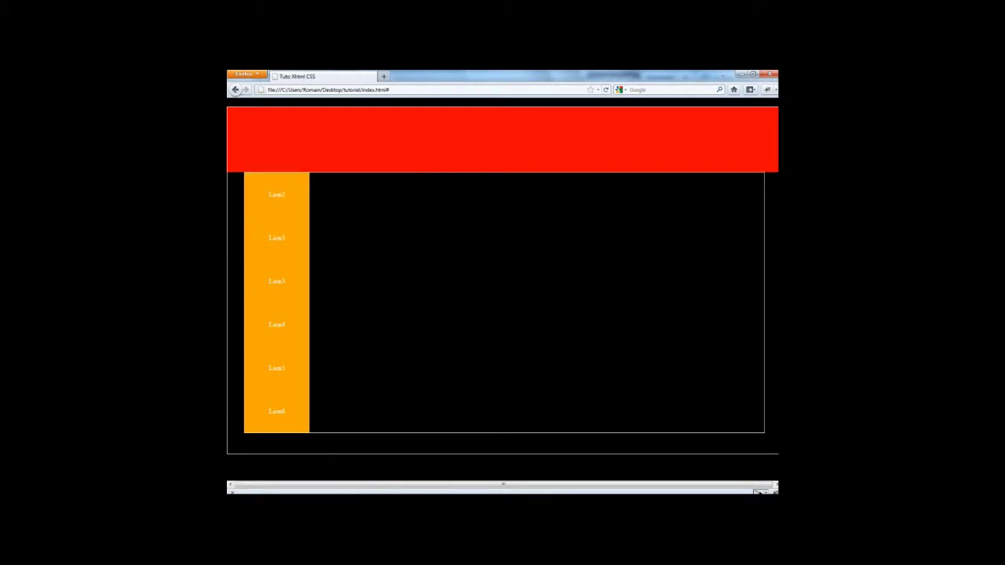
{"action": "key", "text": "alt+Tab"}
{"action": "key", "text": "alt+Tab"}
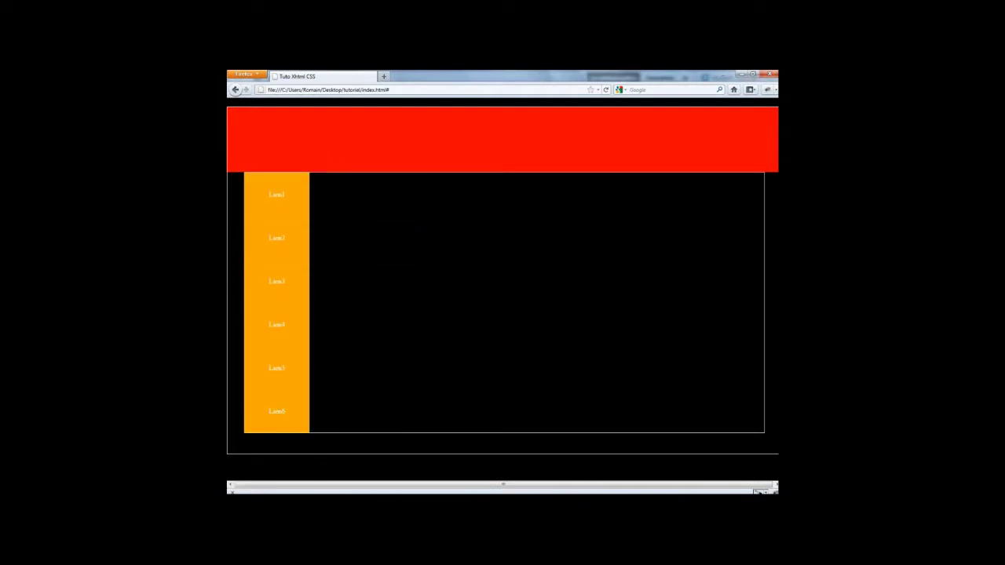
{"action": "key", "text": "alt+Tab"}
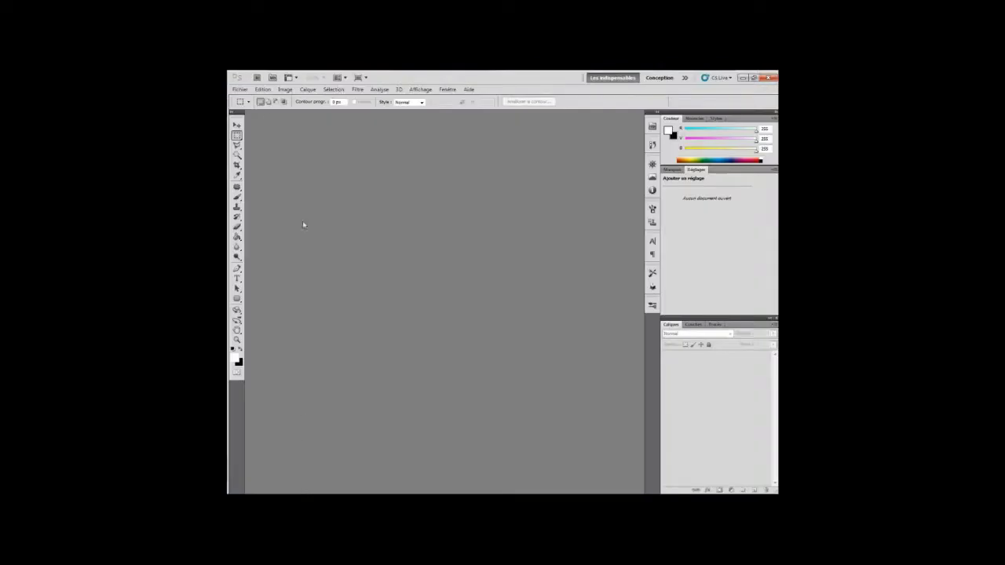
Review the hover width and the link height declared in style.css in Notepad++
{"action": "key", "text": "alt+Tab"}
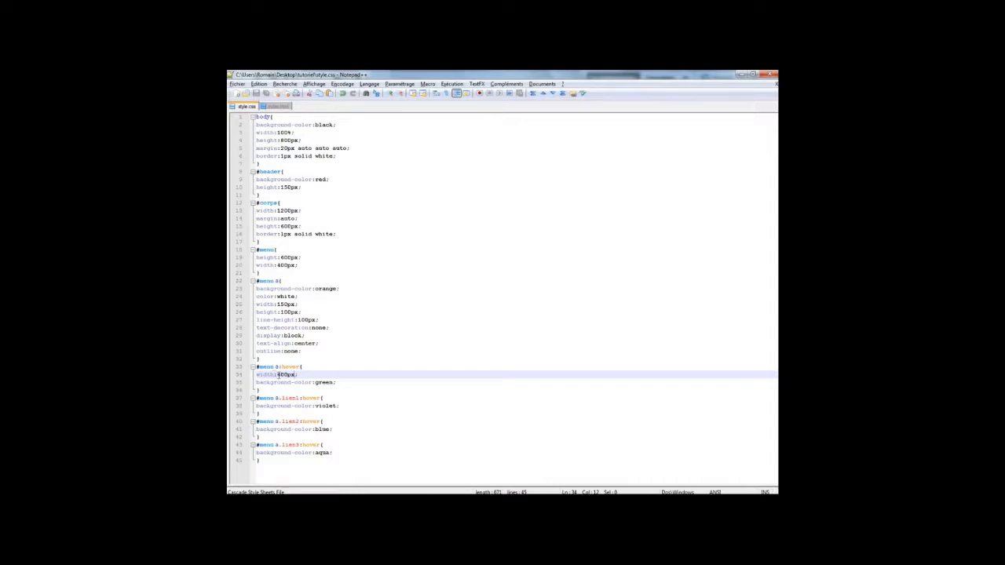
{"action": "left_click_drag", "start_coordinate": [256, 376], "coordinate": [298, 375]}
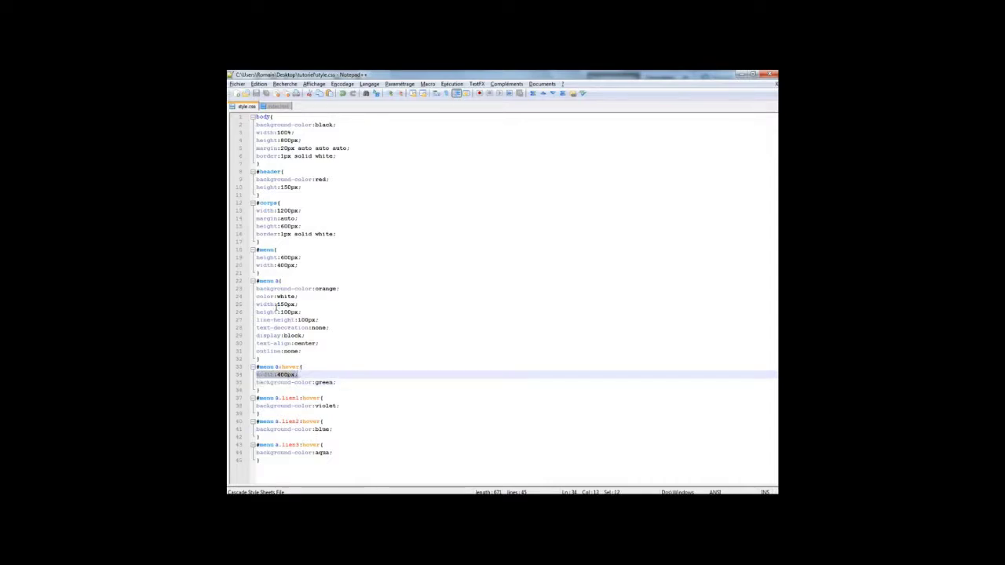
{"action": "left_click_drag", "start_coordinate": [257, 312], "coordinate": [306, 314]}
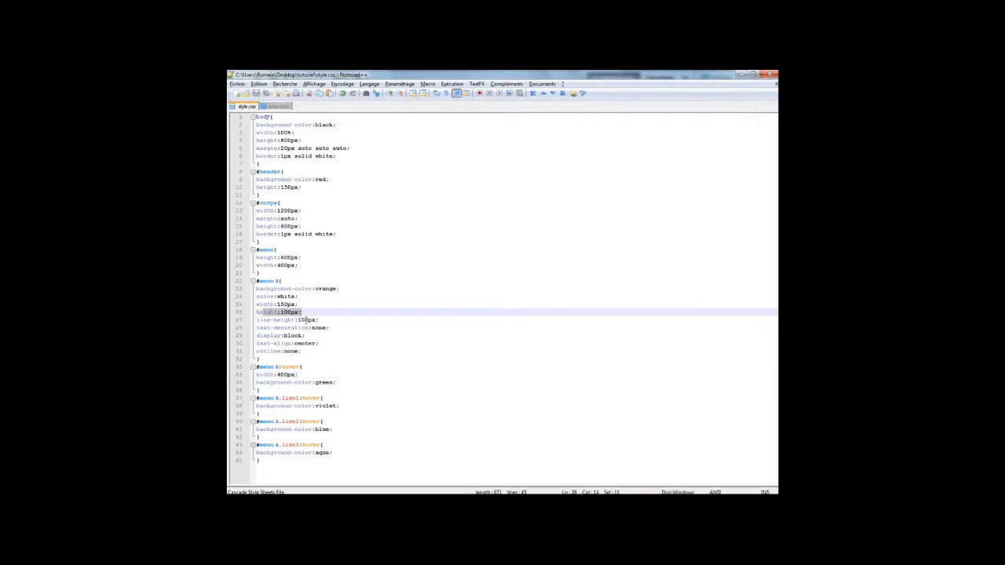
Switch to Photoshop and create a 400 × 100 pixel RGB document at 80 pixels/inch with a white background
{"action": "key", "text": "alt+Tab"}
{"action": "left_click", "coordinate": [239, 88]}
{"action": "left_click", "coordinate": [251, 96]}
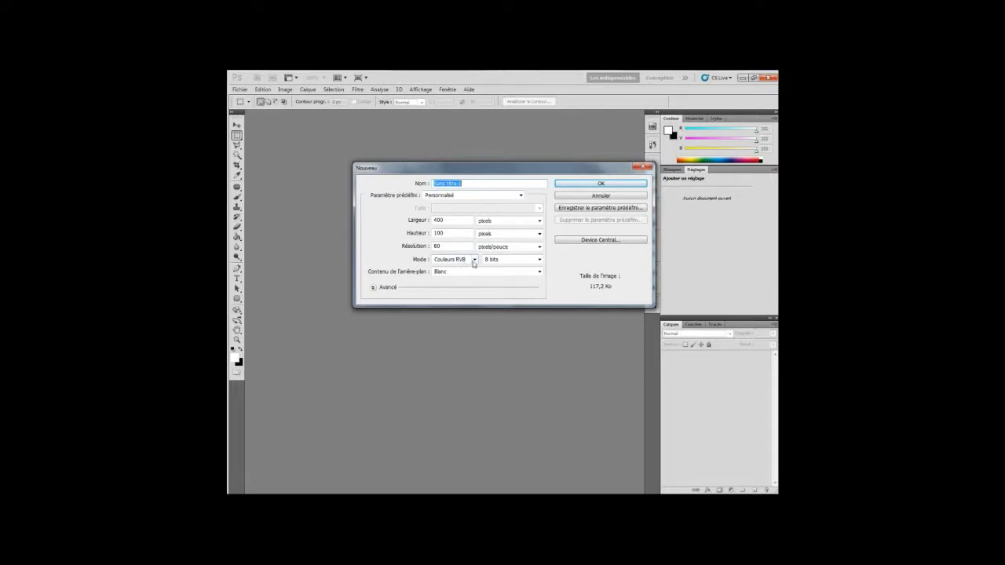
{"action": "left_click", "coordinate": [601, 194]}
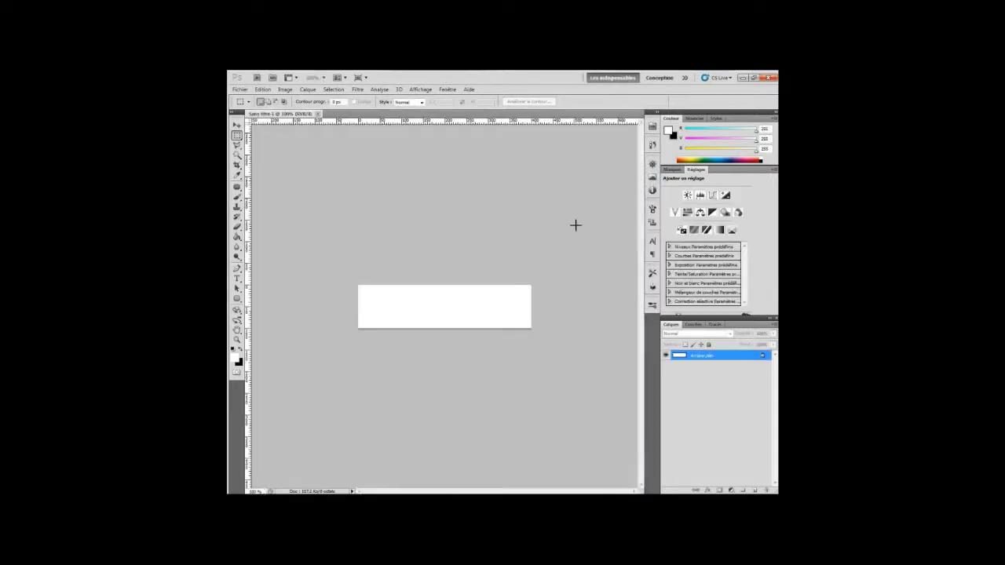
Convert the locked background into a regular layer, keeping the default layer settings
{"action": "double_click", "coordinate": [727, 359]}
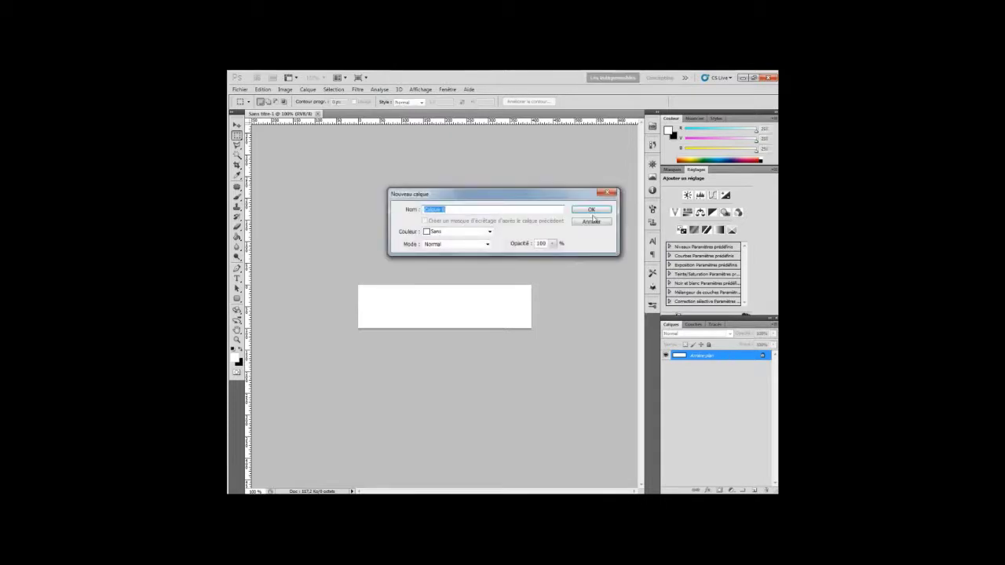
{"action": "left_click", "coordinate": [595, 208]}
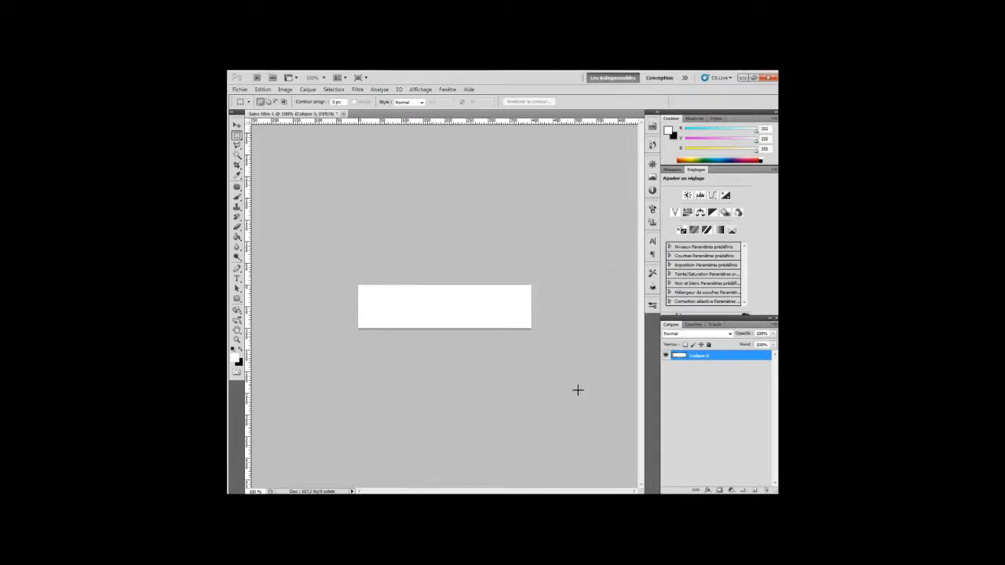
{"action": "key", "text": "ctrl+plus"}
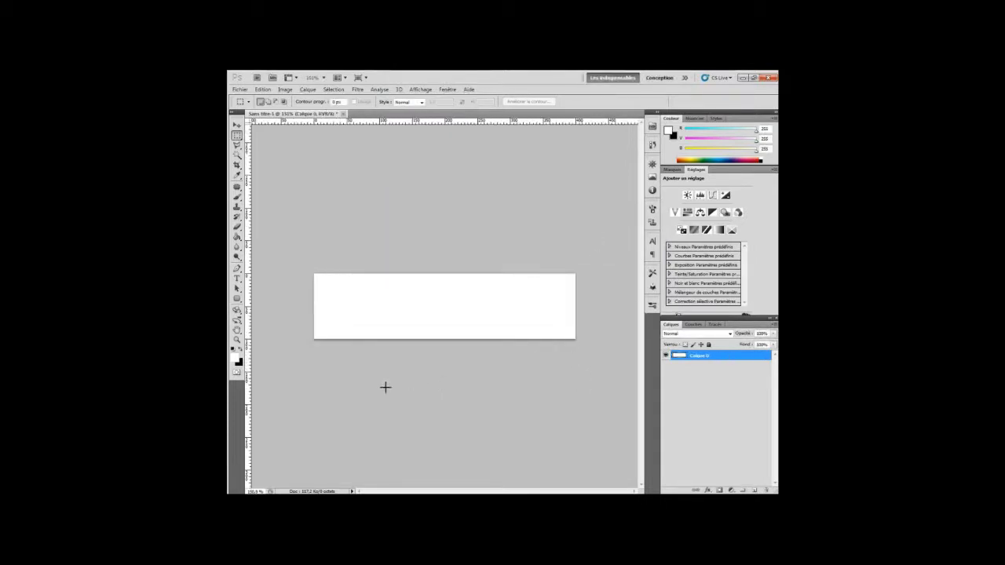
Swap the foreground colour to black and fill the whole layer with it
{"action": "left_click", "coordinate": [240, 351]}
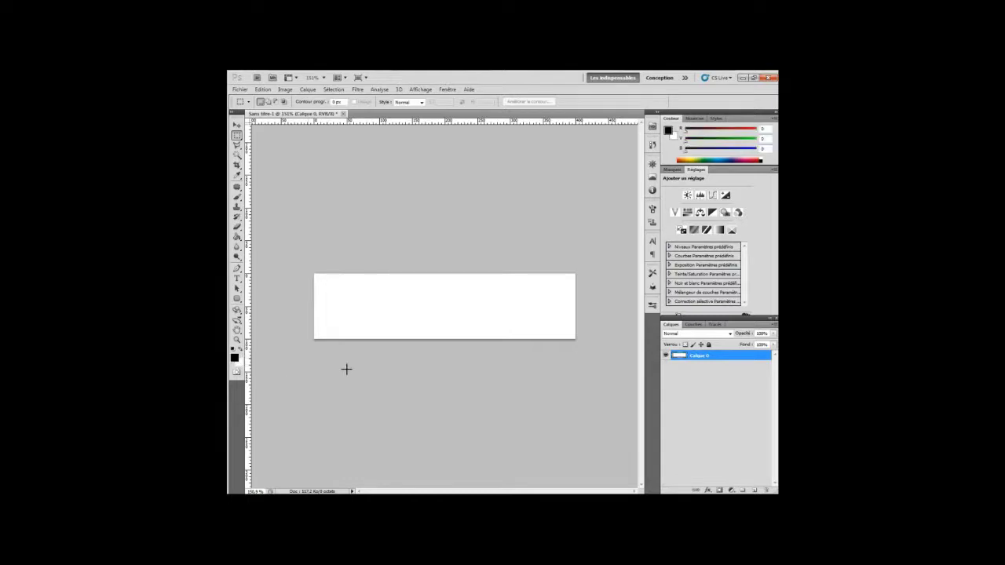
{"action": "key", "text": "g"}
{"action": "left_click", "coordinate": [395, 316]}
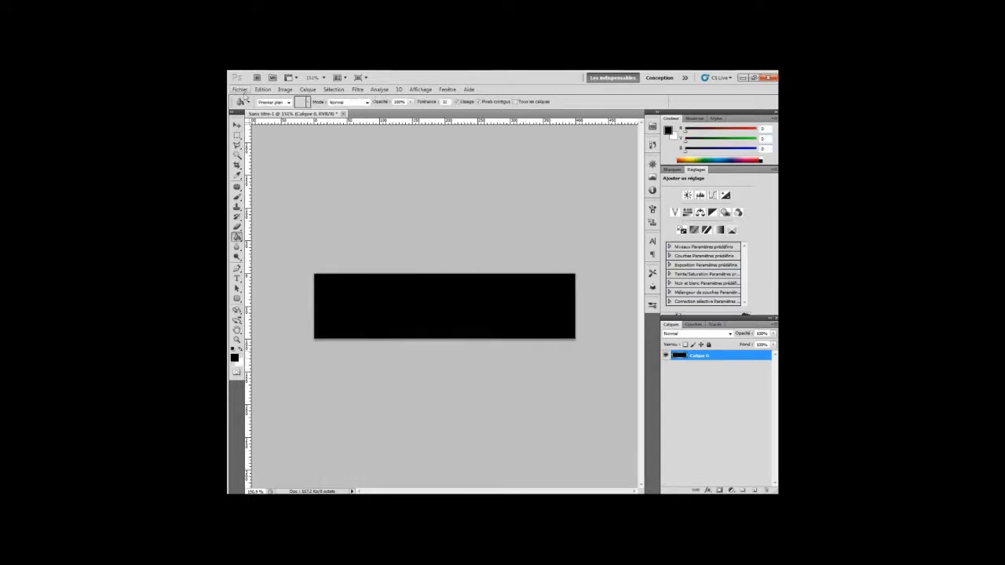
Place the course-poursuite image from the desktop and align it with the left edge of the canvas
{"action": "left_click", "coordinate": [240, 88]}
{"action": "left_click", "coordinate": [253, 259]}
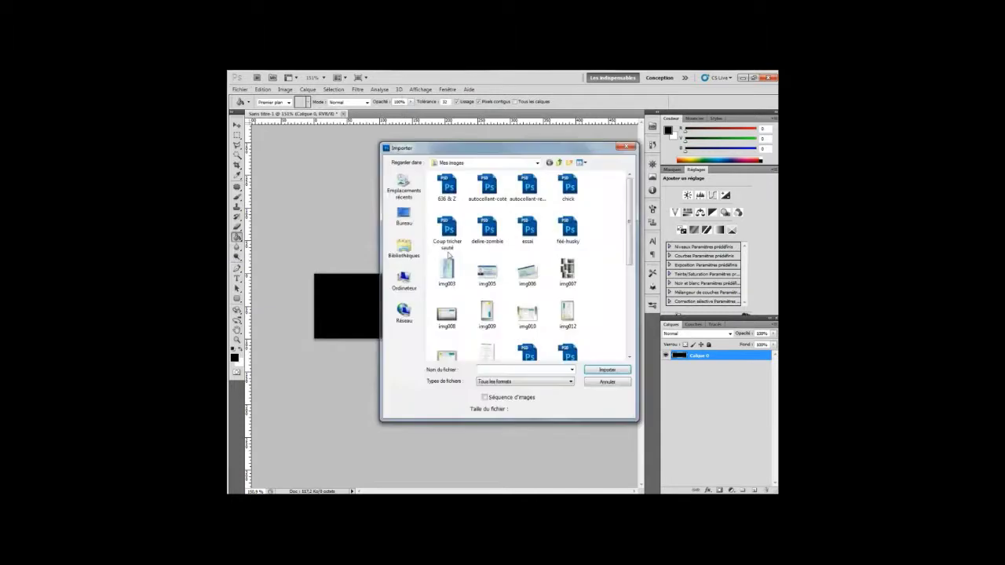
{"action": "left_click", "coordinate": [404, 216]}
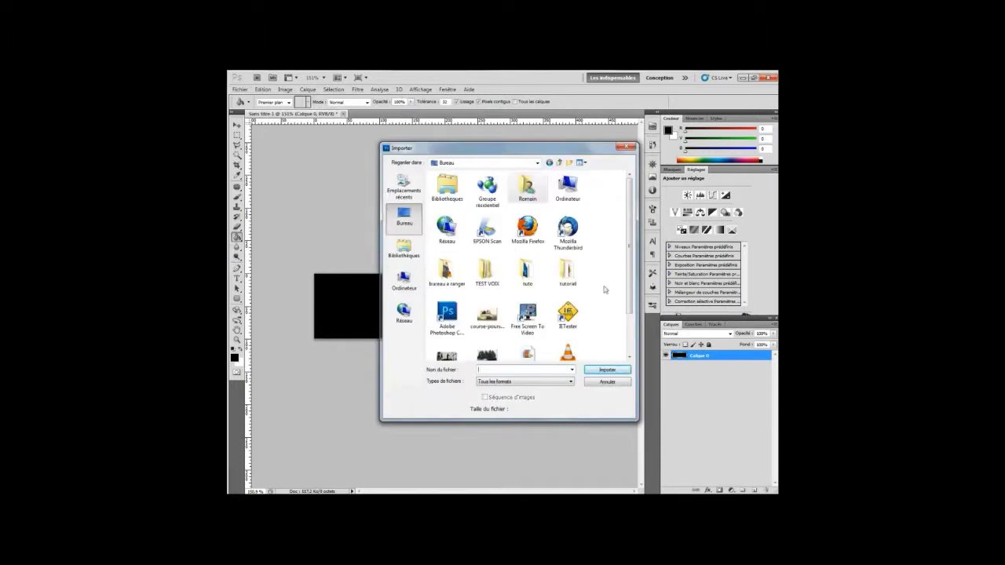
{"action": "scroll", "coordinate": [628, 273], "scroll_direction": "down", "scroll_amount": 2}
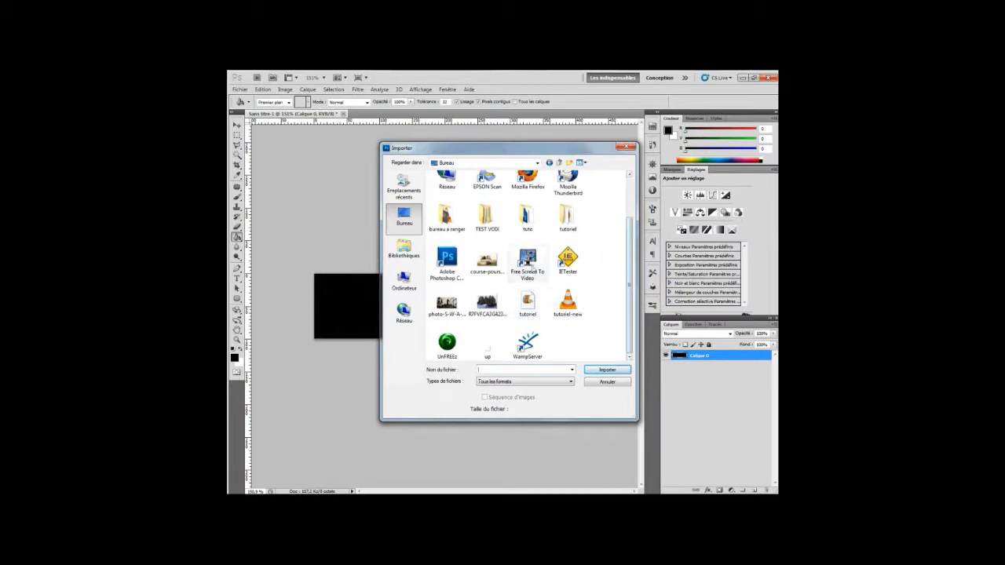
{"action": "left_click", "coordinate": [488, 262]}
{"action": "left_click", "coordinate": [608, 370]}
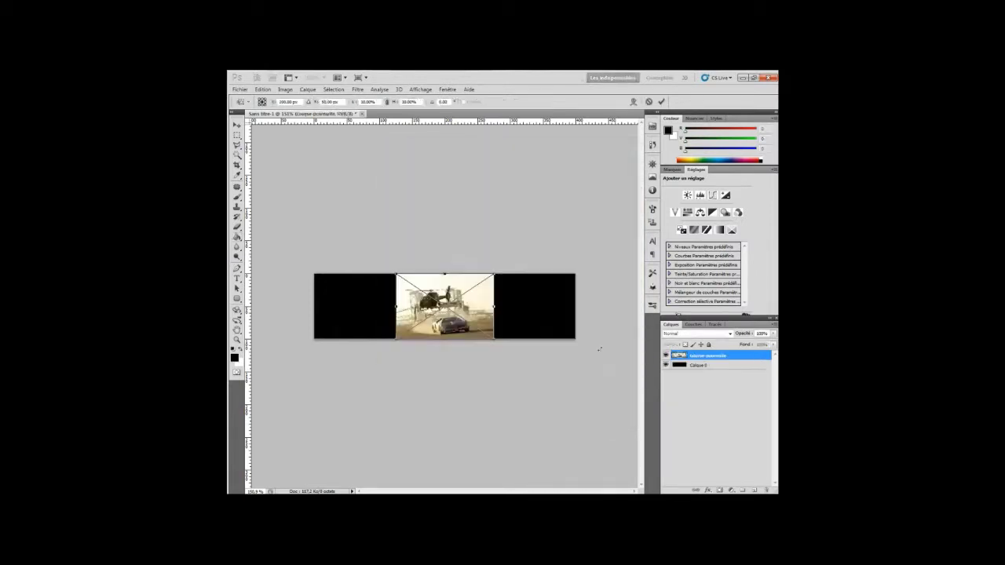
{"action": "left_click_drag", "start_coordinate": [475, 313], "coordinate": [393, 319]}
{"action": "key", "text": "Return"}
{"action": "key", "text": "w"}
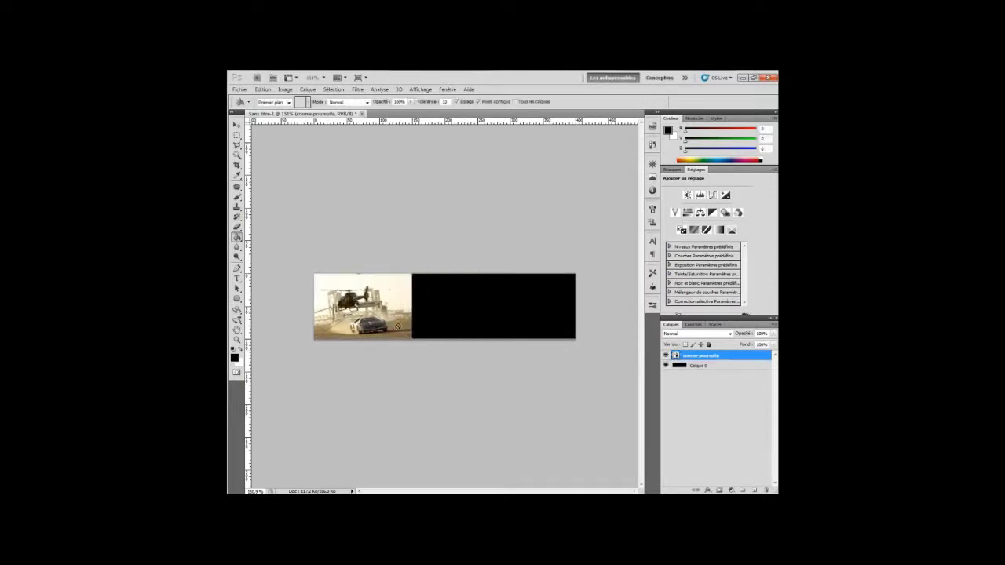
Place the photo-S-W-A-T-Firefight-2010-1 image from the desktop in the centre of the canvas
{"action": "left_click", "coordinate": [242, 101]}
{"action": "left_click", "coordinate": [241, 90]}
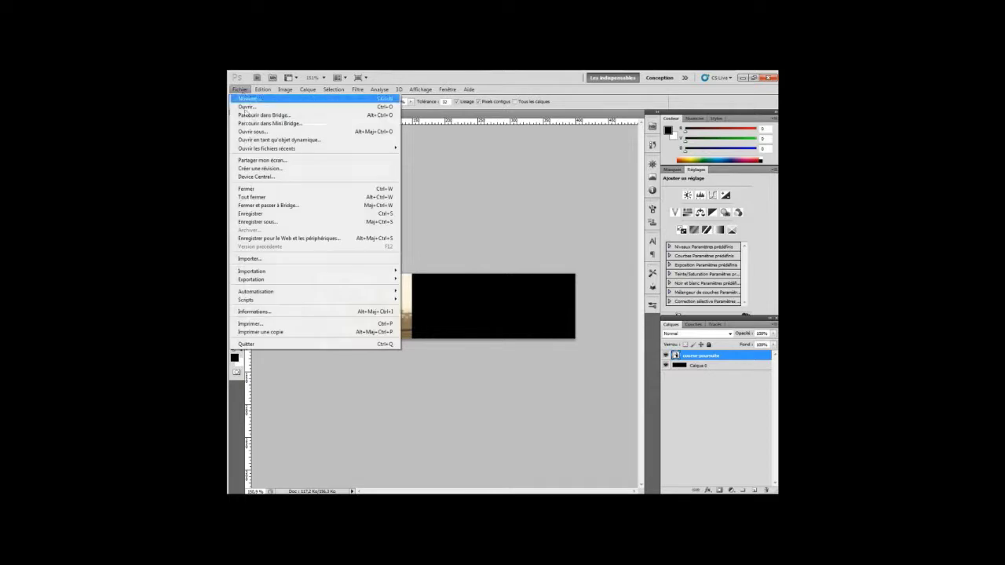
{"action": "left_click", "coordinate": [260, 259]}
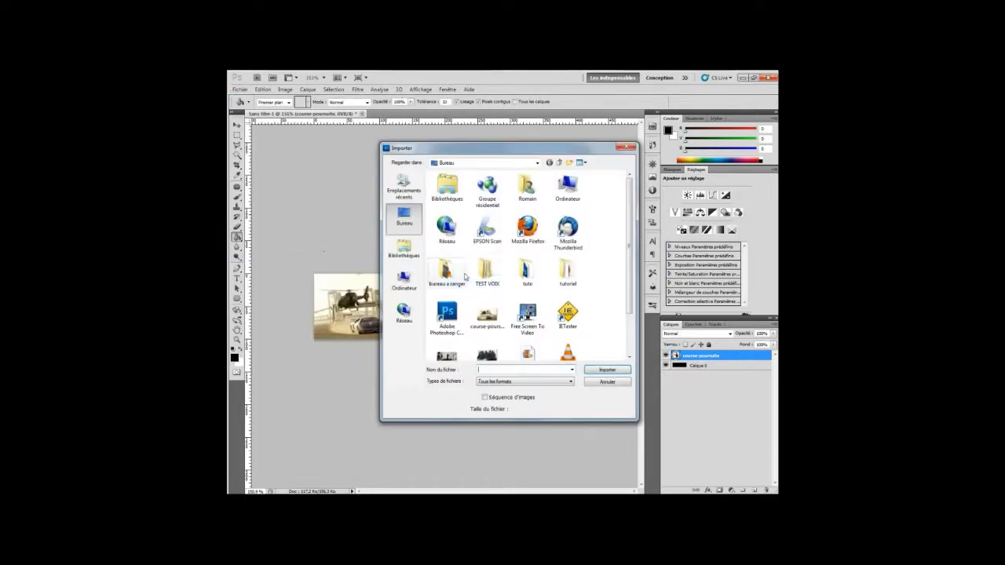
{"action": "scroll", "coordinate": [629, 284], "scroll_direction": "down", "scroll_amount": 2}
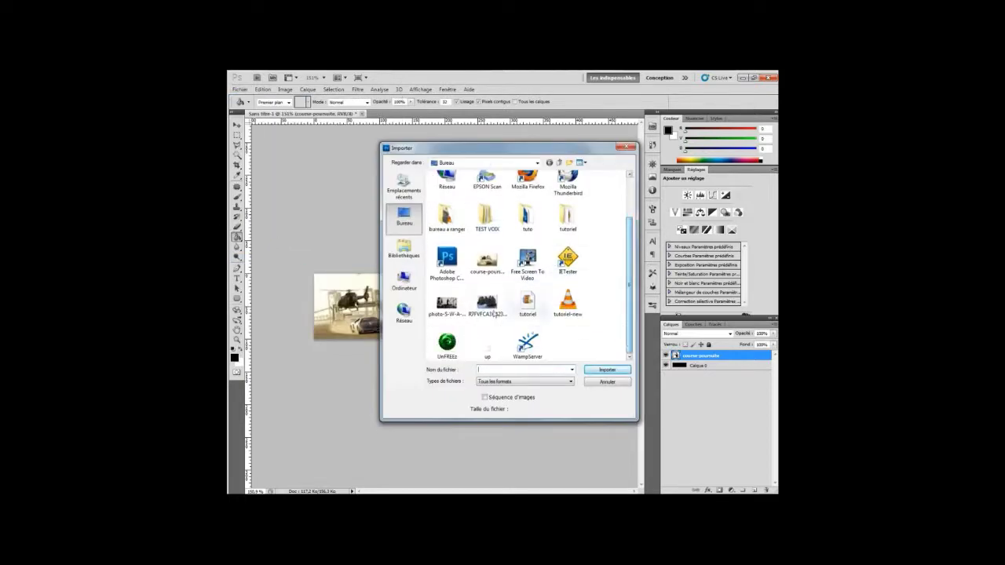
{"action": "left_click", "coordinate": [447, 305]}
{"action": "left_click", "coordinate": [602, 370]}
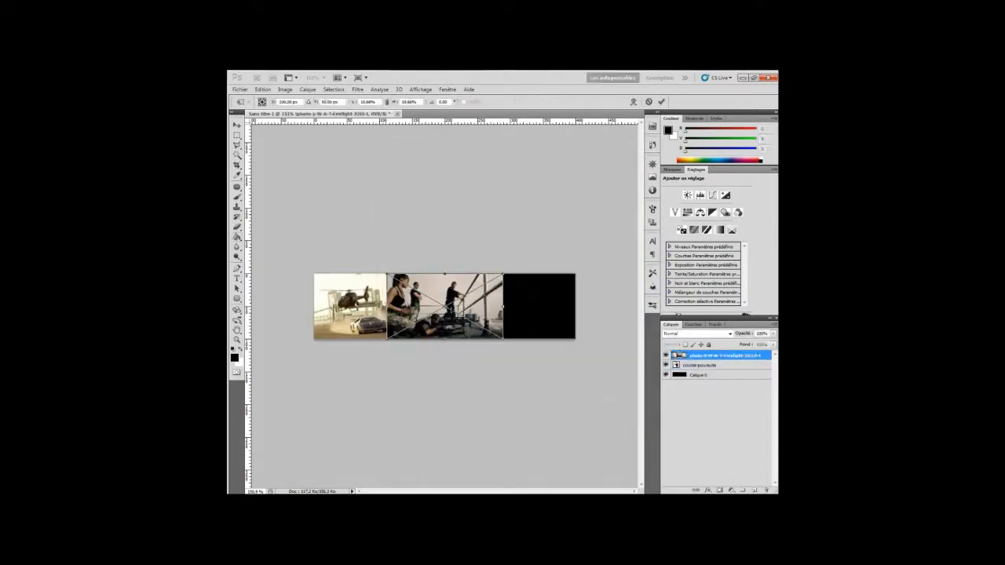
{"action": "key", "text": "g"}
Place the desktop image whose name starts with R7FVFCA3 and align it with the right edge of the canvas
{"action": "left_click", "coordinate": [239, 89]}
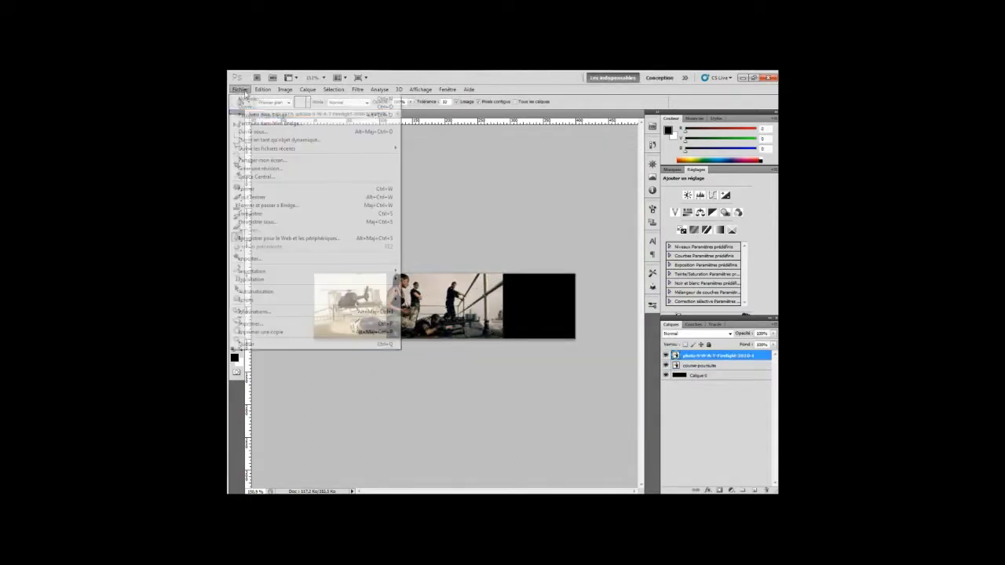
{"action": "left_click", "coordinate": [263, 261]}
{"action": "scroll", "coordinate": [628, 283], "scroll_direction": "down", "scroll_amount": 1}
{"action": "left_click", "coordinate": [491, 315]}
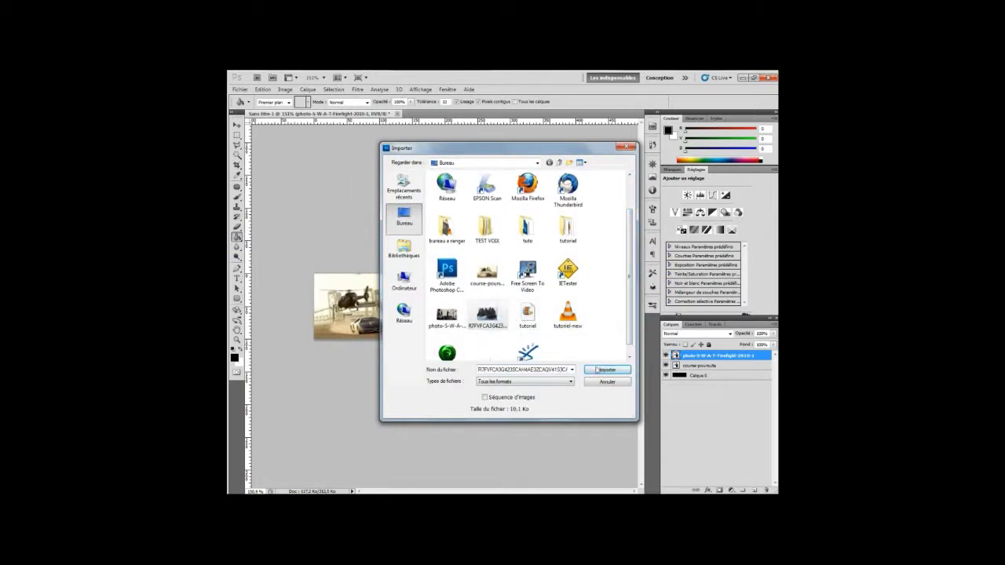
{"action": "left_click", "coordinate": [597, 369]}
{"action": "left_click_drag", "start_coordinate": [487, 301], "coordinate": [570, 298]}
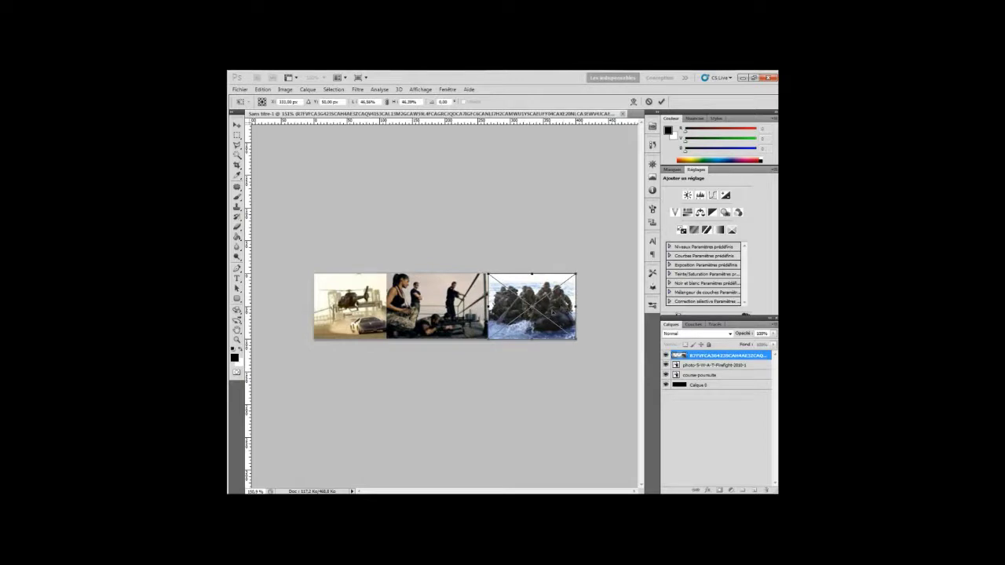
{"action": "key", "text": "Return"}
Rasterize the three placed image layers
{"action": "right_click", "coordinate": [697, 361]}
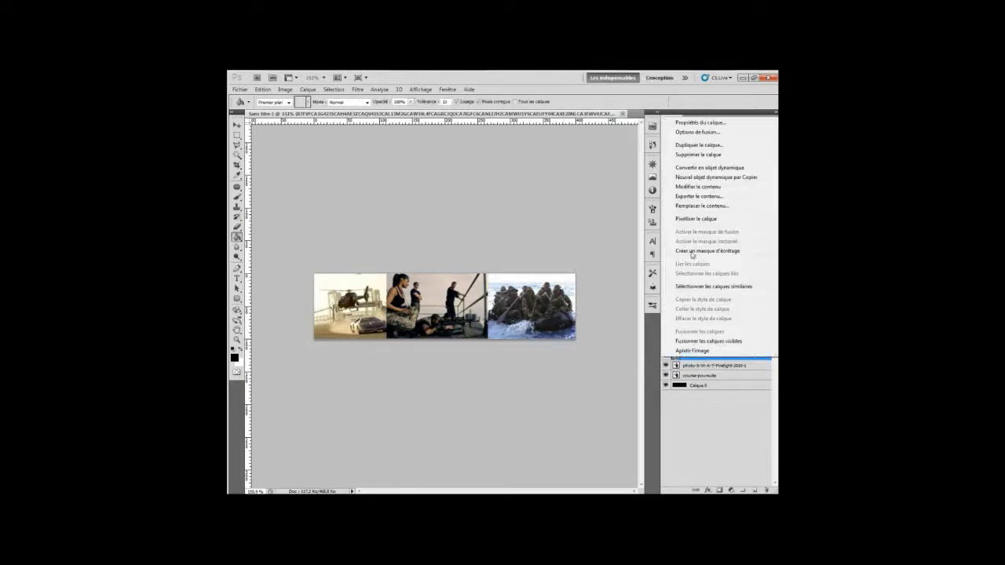
{"action": "left_click", "coordinate": [691, 220]}
{"action": "right_click", "coordinate": [694, 366]}
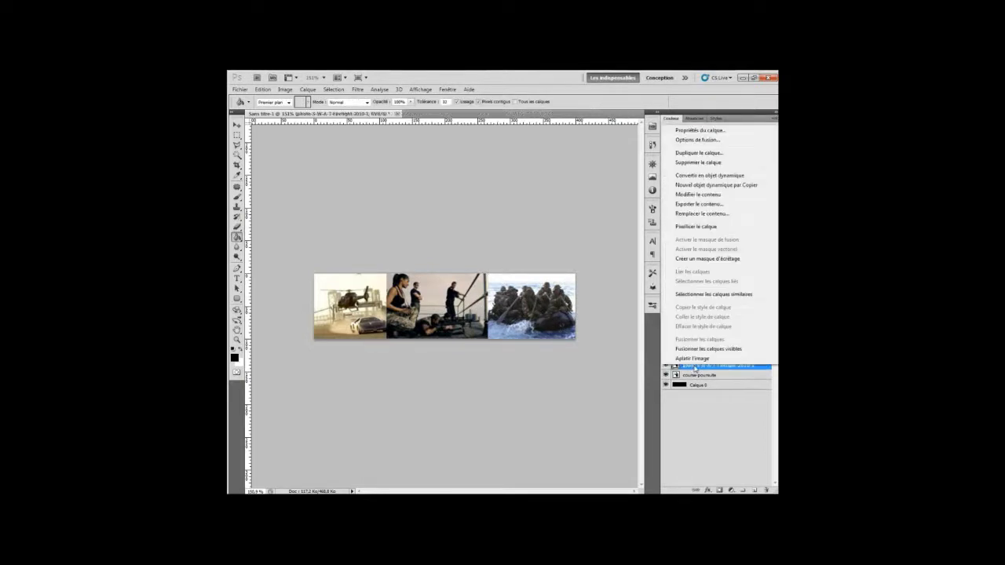
{"action": "left_click", "coordinate": [694, 227]}
{"action": "left_click", "coordinate": [690, 376]}
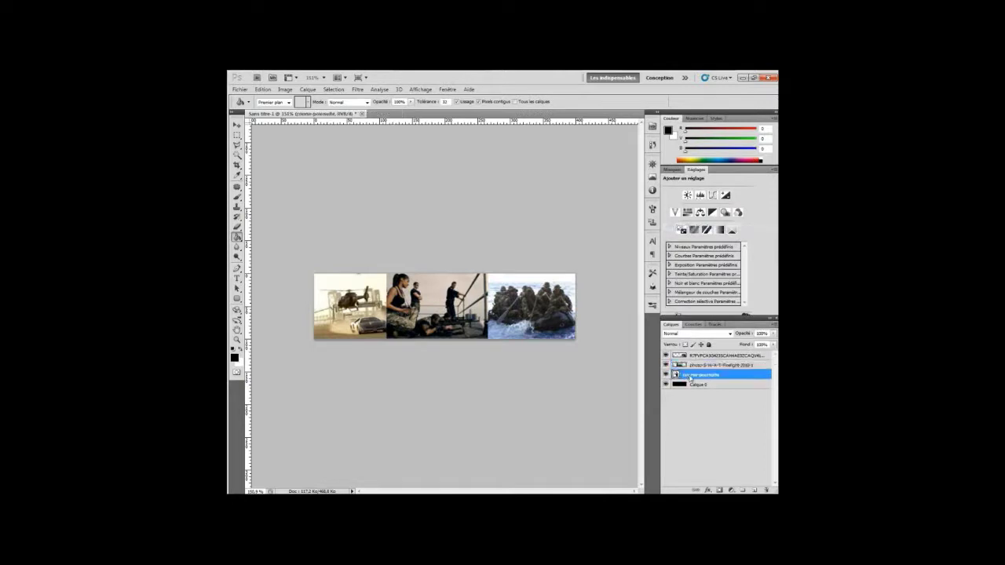
{"action": "right_click", "coordinate": [690, 378]}
{"action": "left_click", "coordinate": [689, 237]}
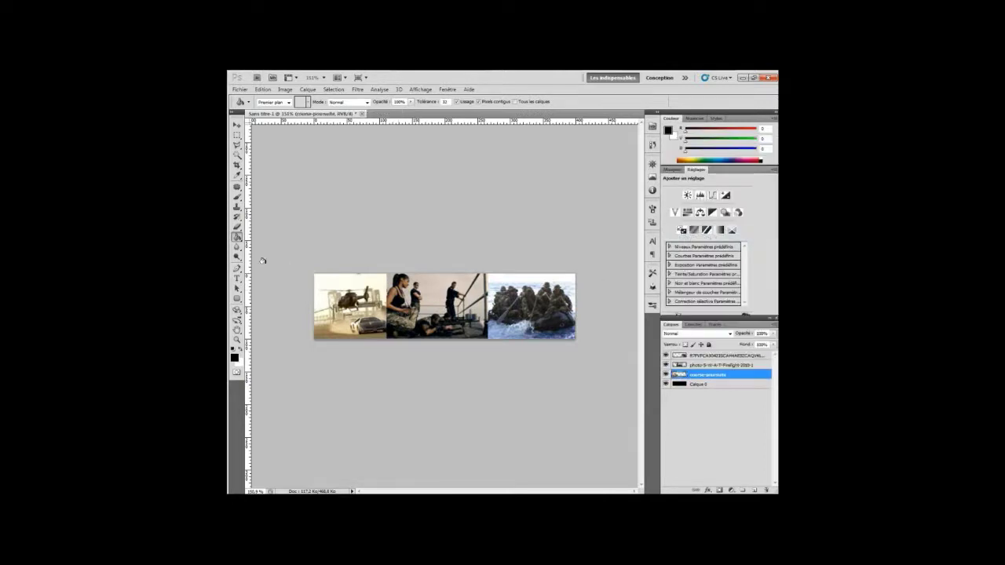
Softly erase the left edges of the middle and right photos to blend the three images together
{"action": "left_click", "coordinate": [237, 227]}
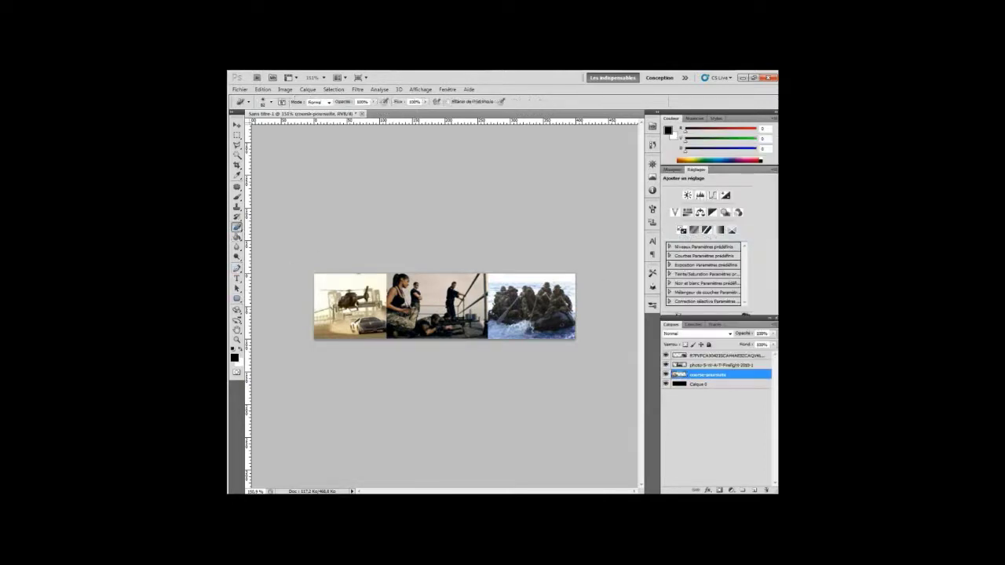
{"action": "left_click", "coordinate": [678, 366]}
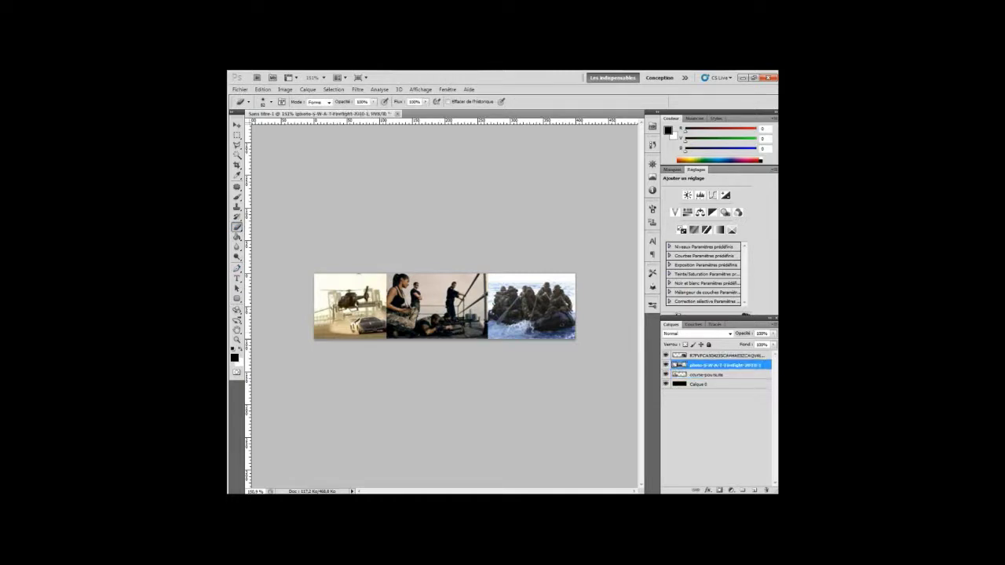
{"action": "mouse_move", "coordinate": [391, 338]}
{"action": "left_mouse_down"}
{"action": "mouse_move", "coordinate": [392, 275]}
{"action": "mouse_move", "coordinate": [393, 322]}
{"action": "mouse_move", "coordinate": [395, 290]}
{"action": "mouse_move", "coordinate": [395, 306]}
{"action": "left_mouse_up"}
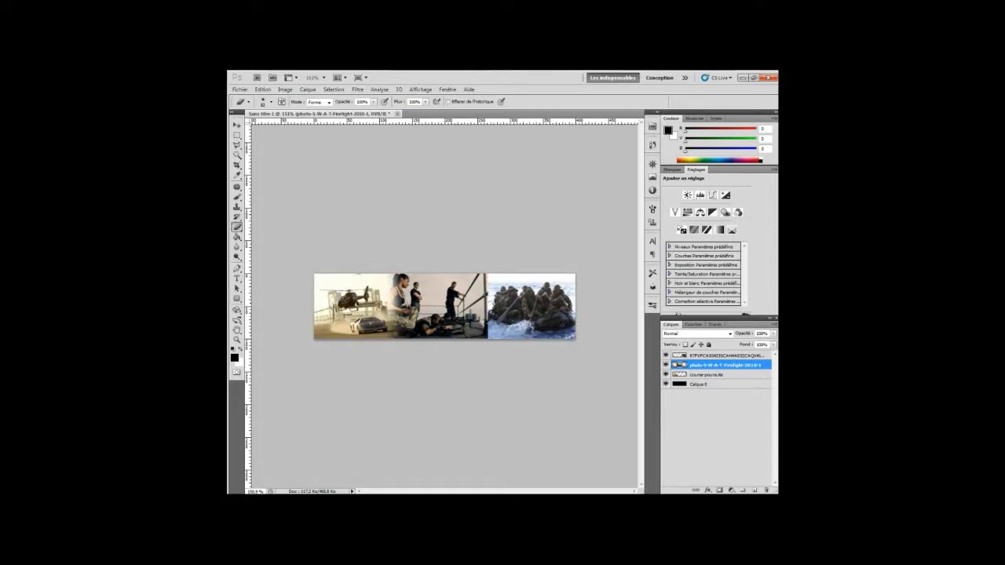
{"action": "left_click", "coordinate": [663, 355]}
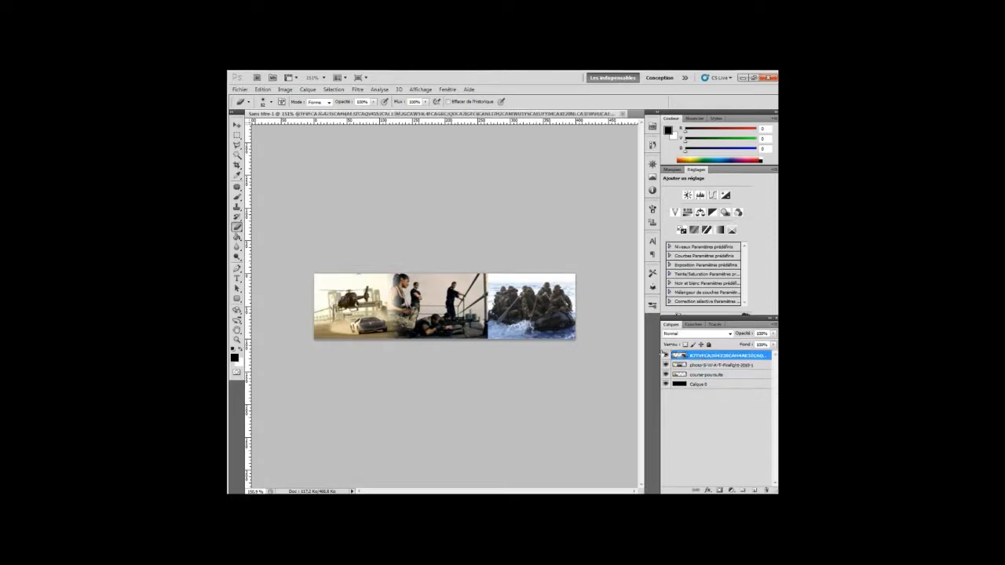
{"action": "left_click_drag", "start_coordinate": [493, 336], "coordinate": [495, 279]}
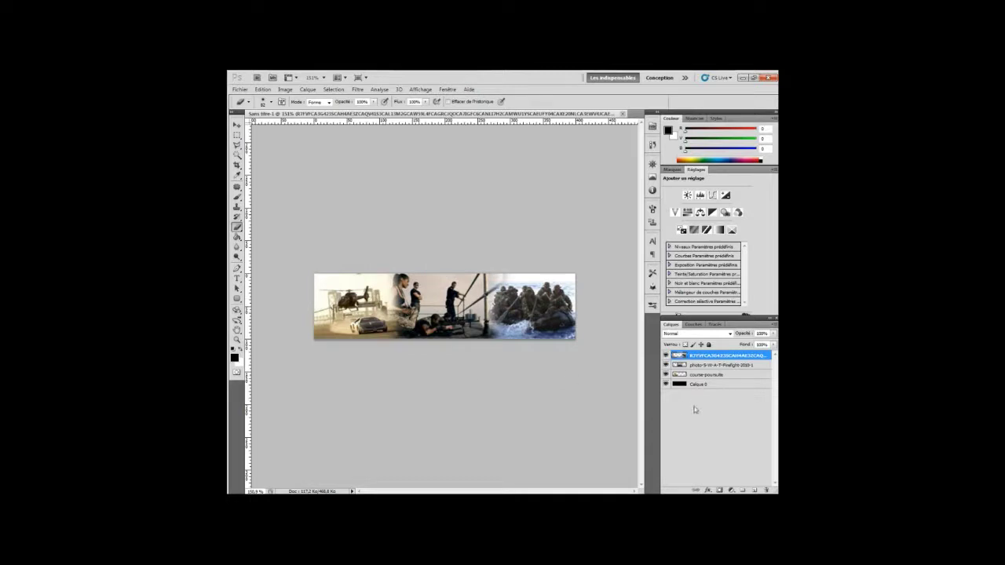
Check that the rulers use pixels and add a vertical guide at 150 px
{"action": "key", "text": "v"}
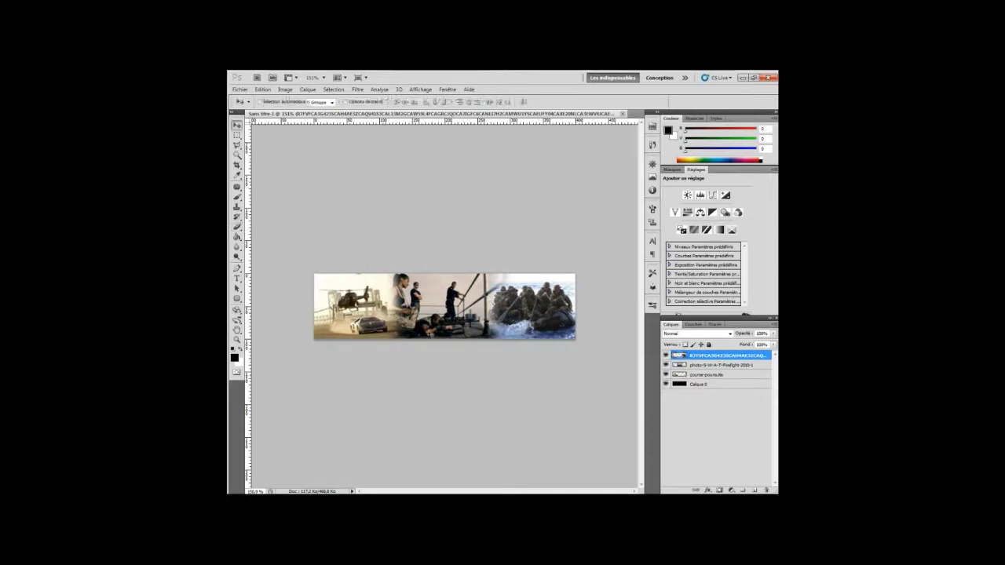
{"action": "right_click", "coordinate": [336, 124]}
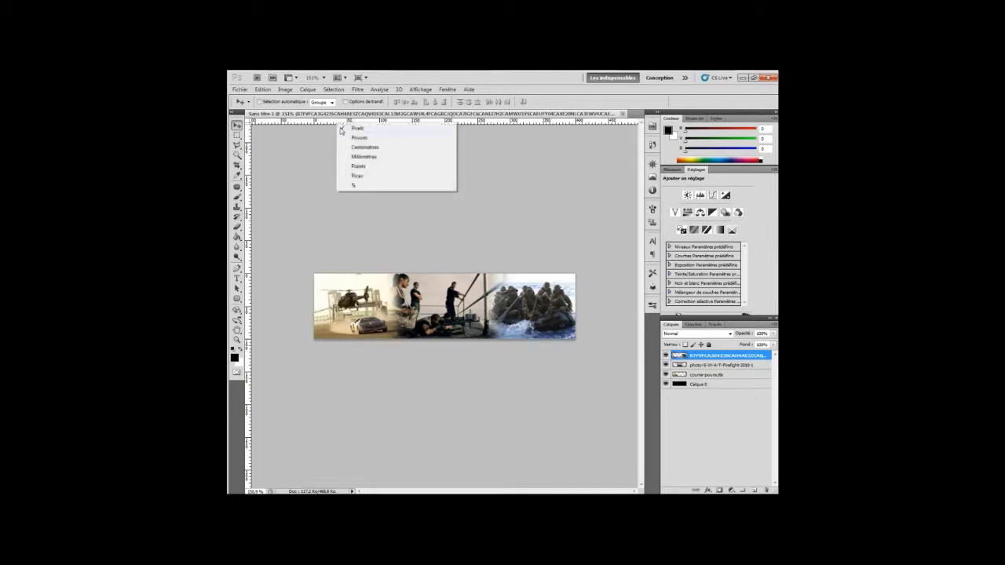
{"action": "left_click", "coordinate": [329, 157]}
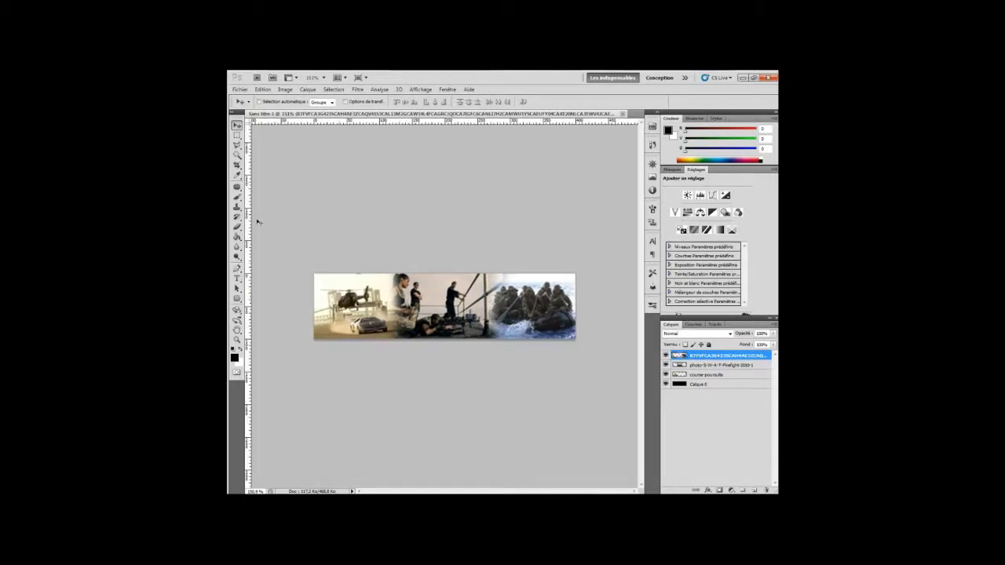
{"action": "left_click_drag", "start_coordinate": [316, 222], "coordinate": [412, 223]}
Review the #menu a width in Notepad++ and the menu links in Firefox, and return to Photoshop
{"action": "key", "text": "alt+Tab"}
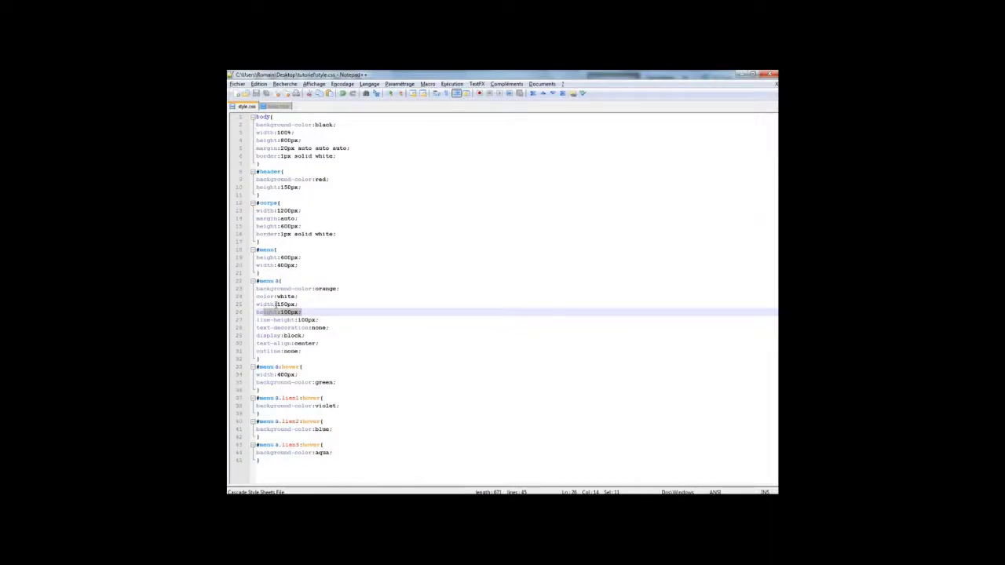
{"action": "left_click", "coordinate": [276, 304]}
{"action": "key", "text": "alt+Tab"}
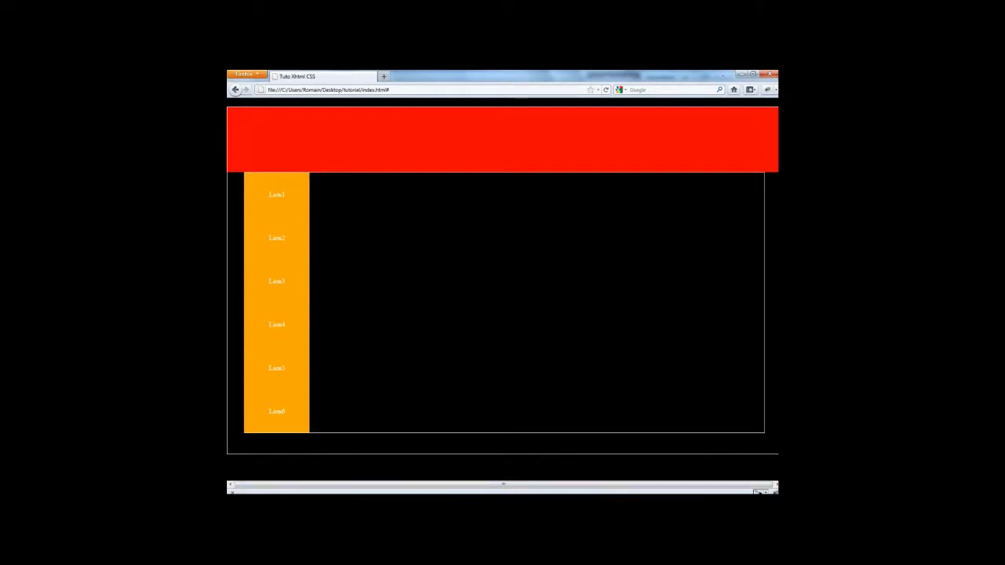
{"action": "key", "text": "alt+Tab"}
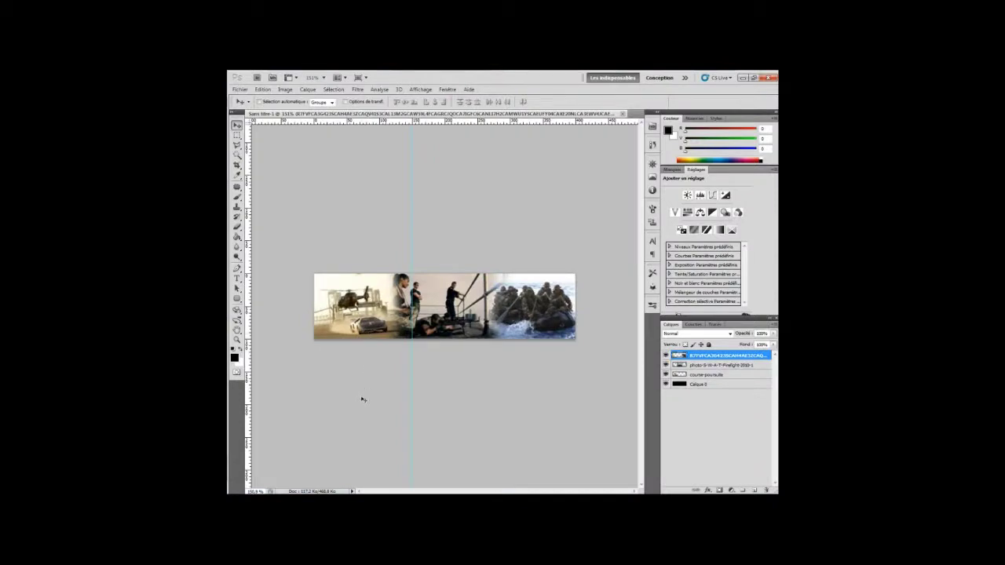
Add the white text "science-fiction" in the Blade Runner font and position it at the lower left, before the guide
{"action": "left_click", "coordinate": [236, 278]}
{"action": "left_click", "coordinate": [240, 350]}
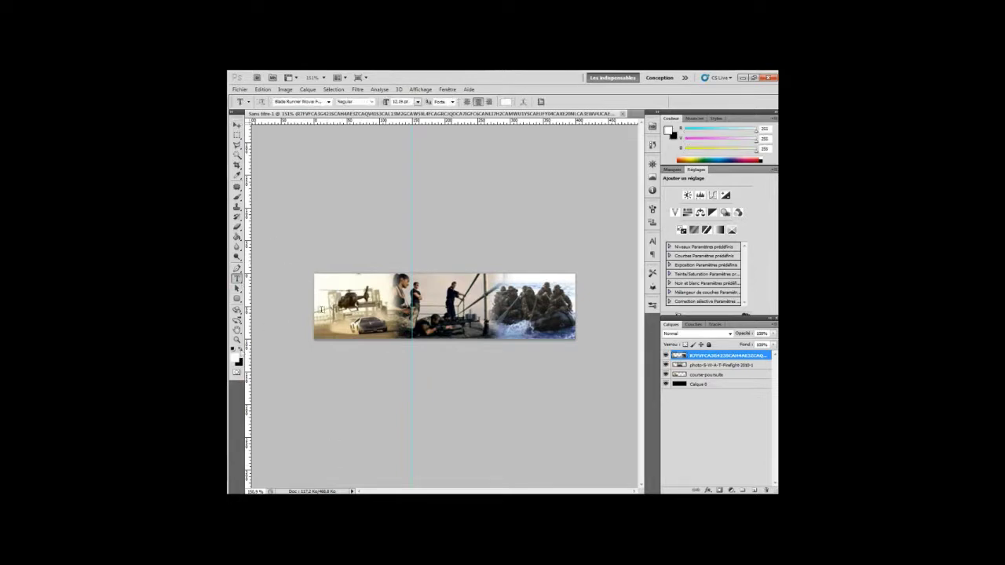
{"action": "left_click", "coordinate": [321, 289]}
{"action": "type", "text": "Les"}
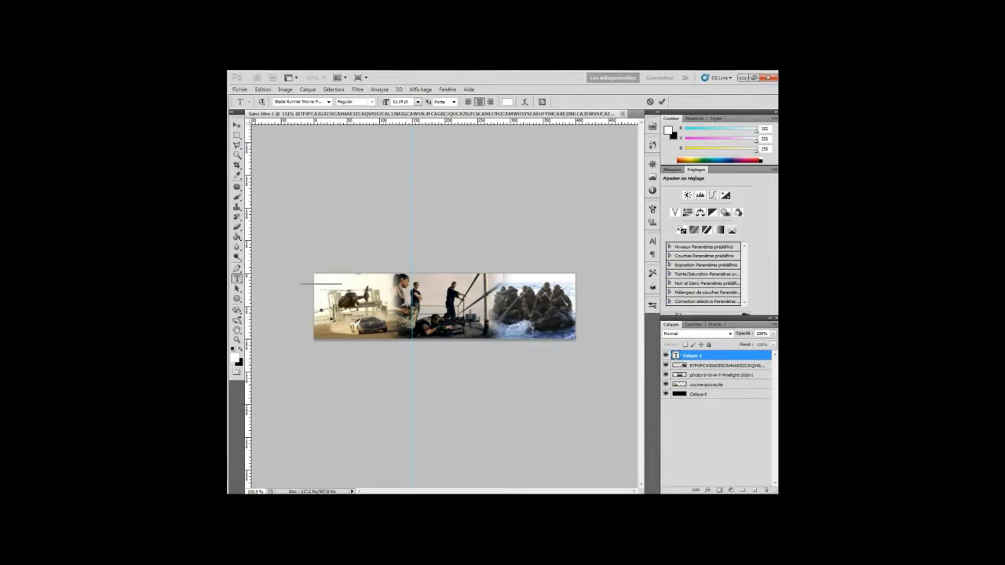
{"action": "type", "text": " force"}
{"action": "left_click", "coordinate": [237, 125]}
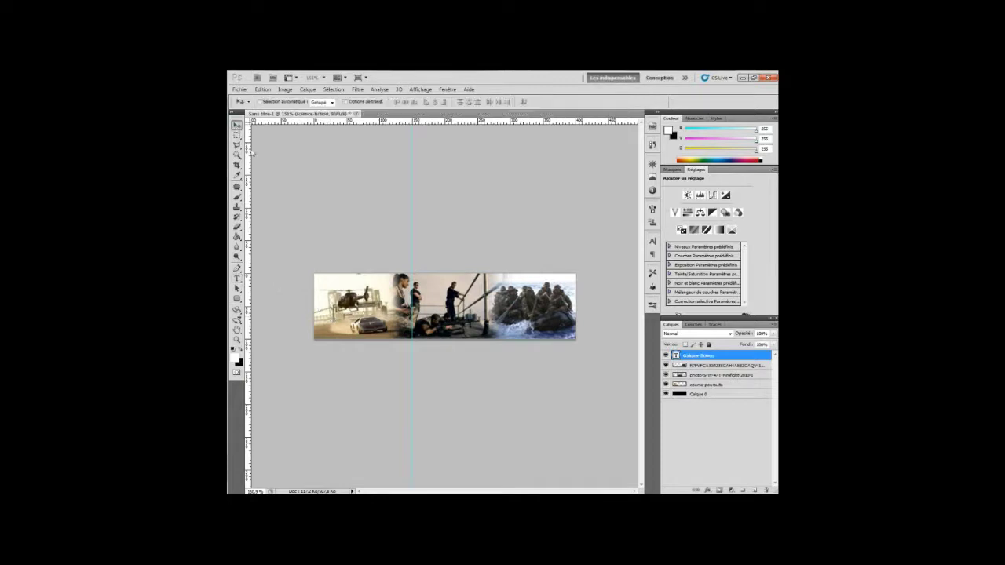
{"action": "left_click_drag", "start_coordinate": [375, 322], "coordinate": [382, 336]}
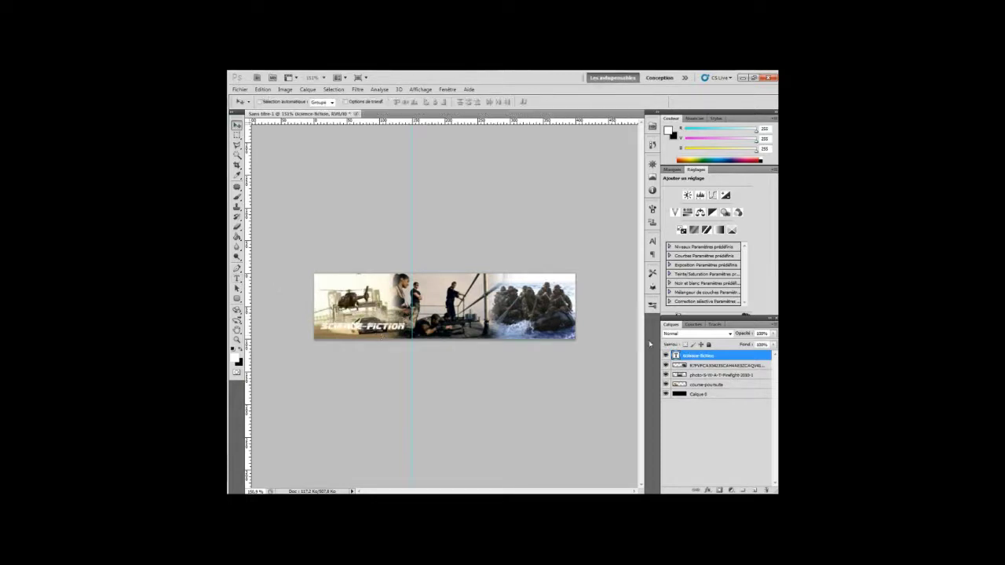
Apply a thin black outside stroke to the science-fiction text layer
{"action": "double_click", "coordinate": [743, 357]}
{"action": "left_click", "coordinate": [489, 458]}
{"action": "left_click_drag", "start_coordinate": [615, 348], "coordinate": [611, 349]}
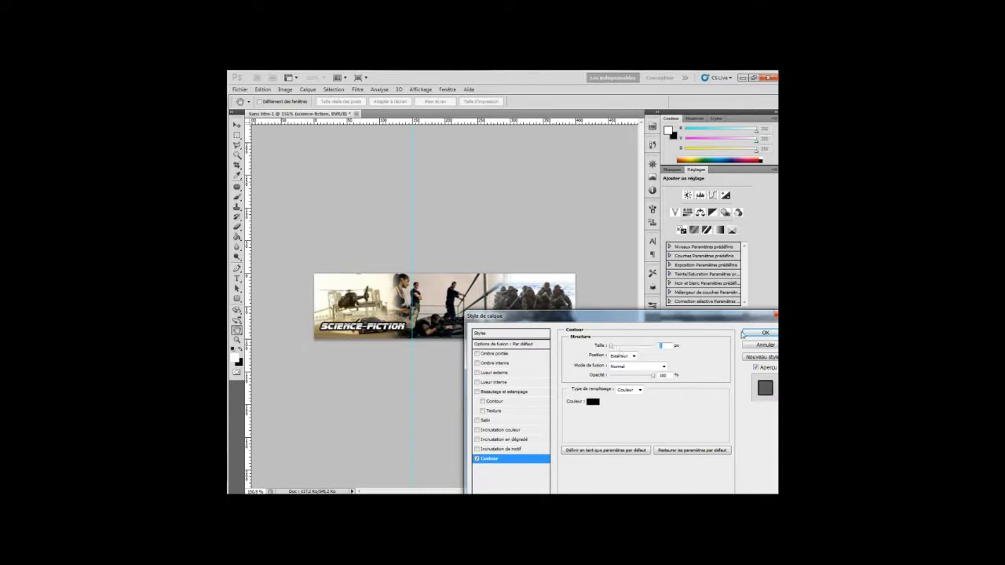
{"action": "left_click", "coordinate": [759, 334]}
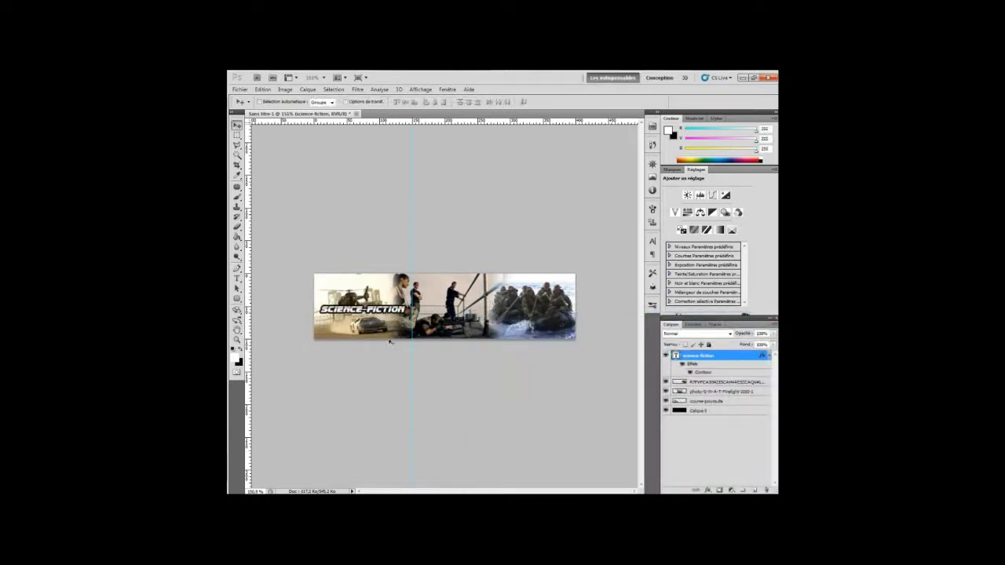
Enlarge the science-fiction text with Free Transform so it nearly spans the area before the 150 px guide
{"action": "key", "text": "ctrl+t"}
{"action": "left_click_drag", "start_coordinate": [405, 317], "coordinate": [408, 328]}
{"action": "key", "text": "Return"}
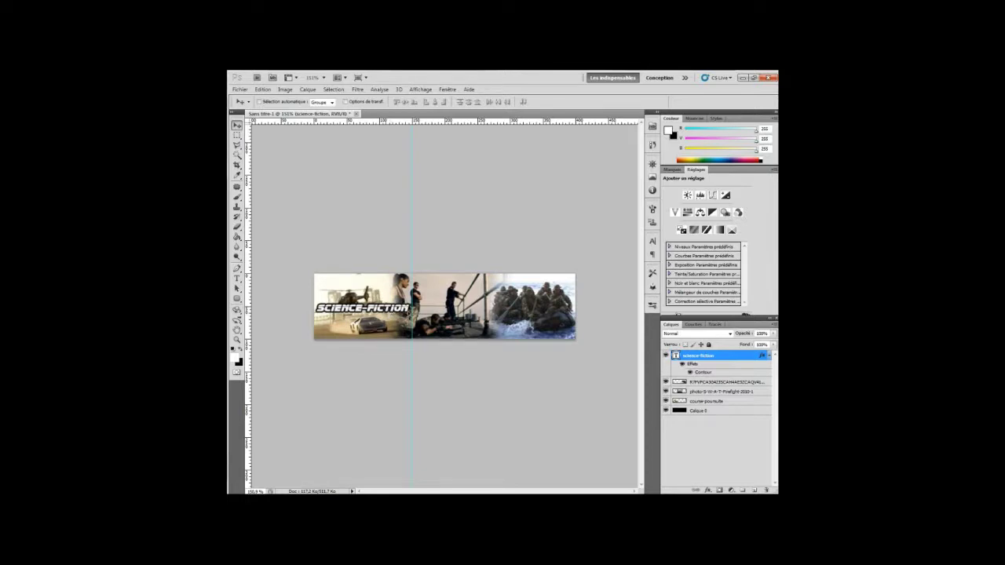
Replace the science-fiction title text with "action", keeping its font and stroke, and return to the Move tool
{"action": "left_click", "coordinate": [238, 279]}
{"action": "left_click_drag", "start_coordinate": [409, 311], "coordinate": [313, 303]}
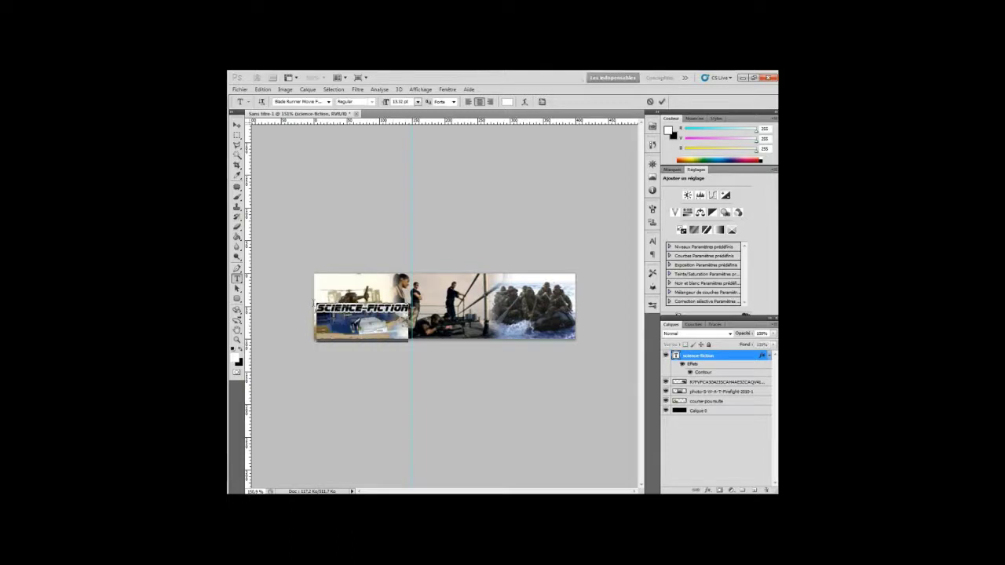
{"action": "type", "text": "ACTION"}
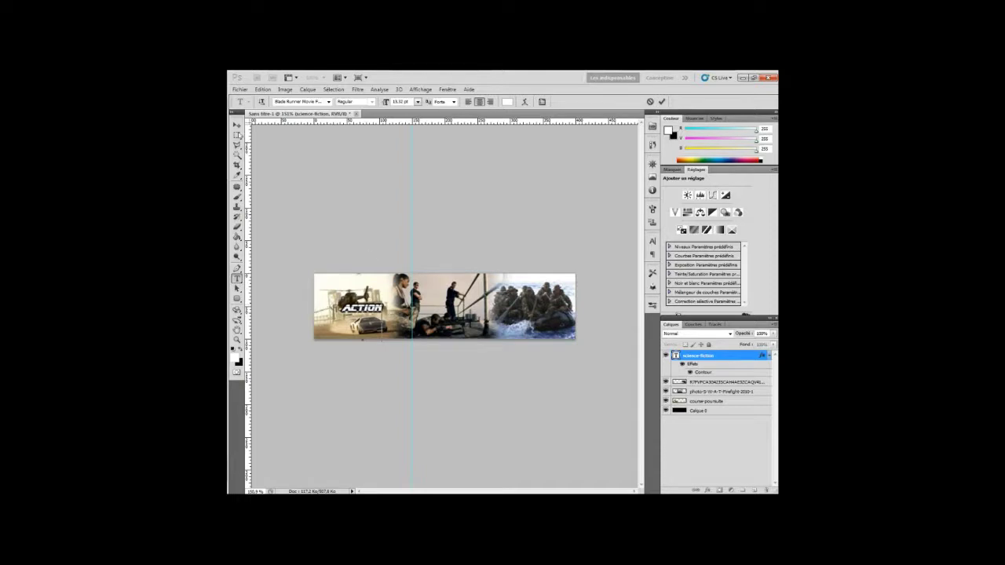
{"action": "left_click", "coordinate": [237, 125]}
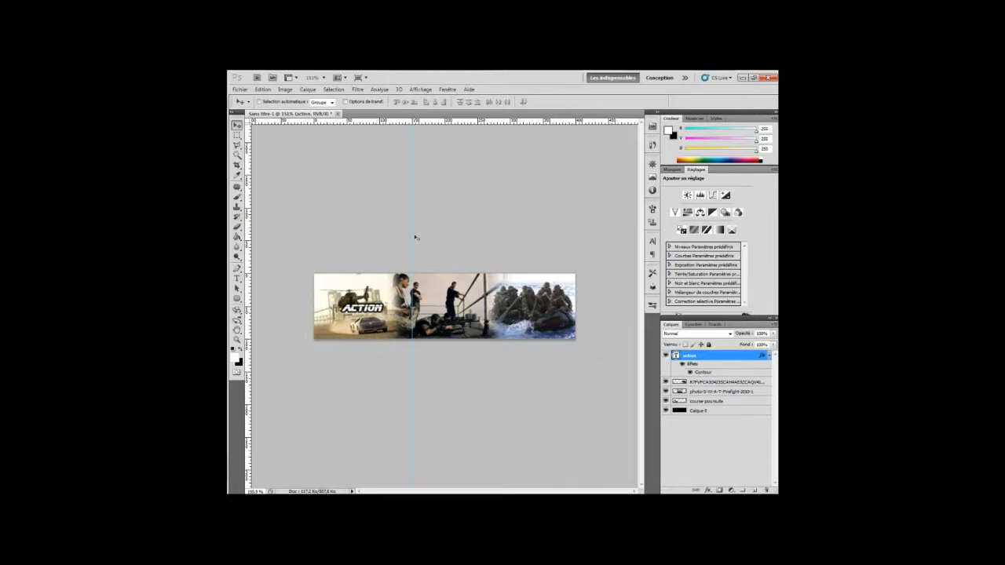
Start saving the image under a new name and create and open a "menu" folder inside the desktop's tutoriel folder
{"action": "left_click", "coordinate": [240, 89]}
{"action": "left_click", "coordinate": [256, 221]}
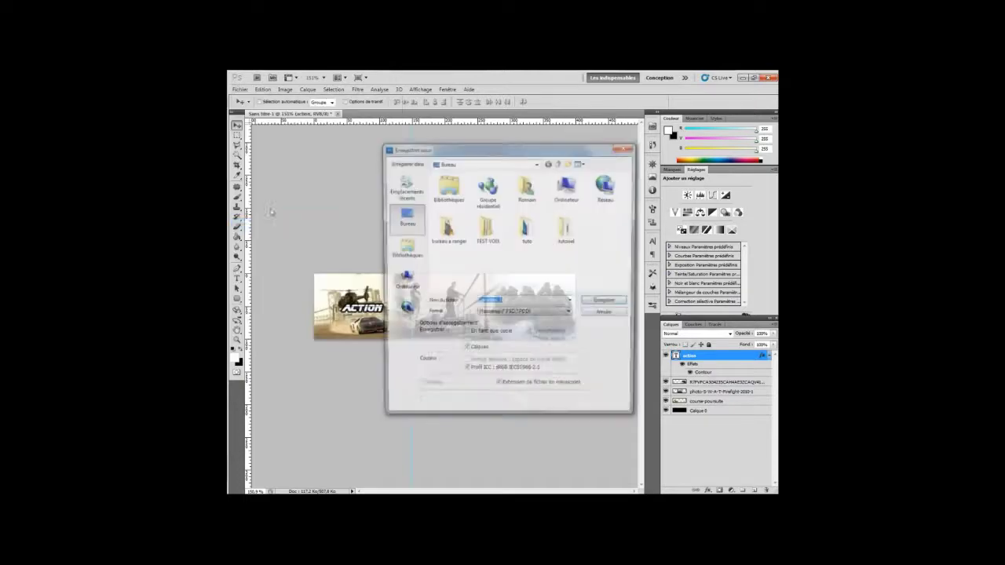
{"action": "double_click", "coordinate": [568, 234]}
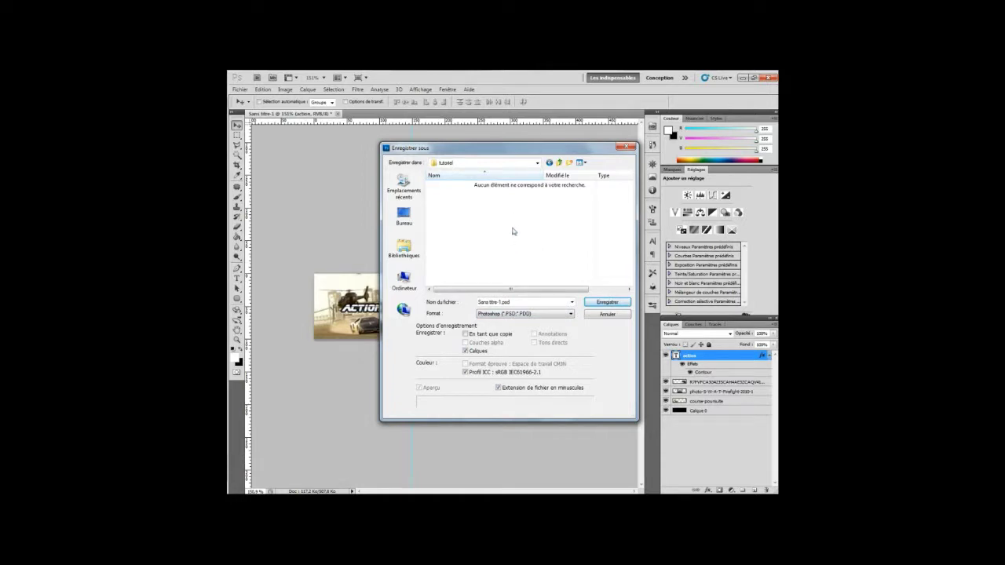
{"action": "right_click", "coordinate": [511, 228]}
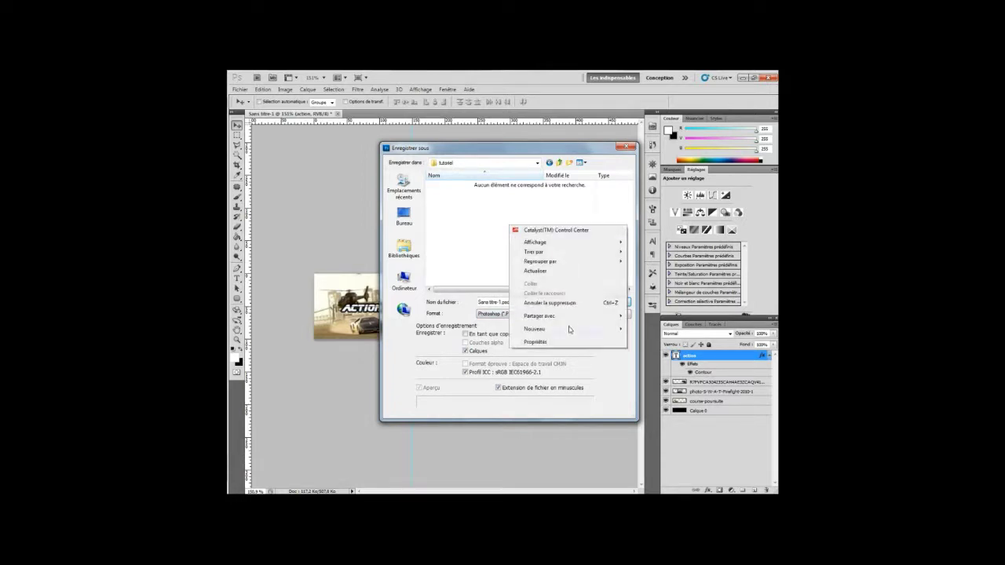
{"action": "mouse_move", "coordinate": [570, 328]}
{"action": "left_click", "coordinate": [650, 124]}
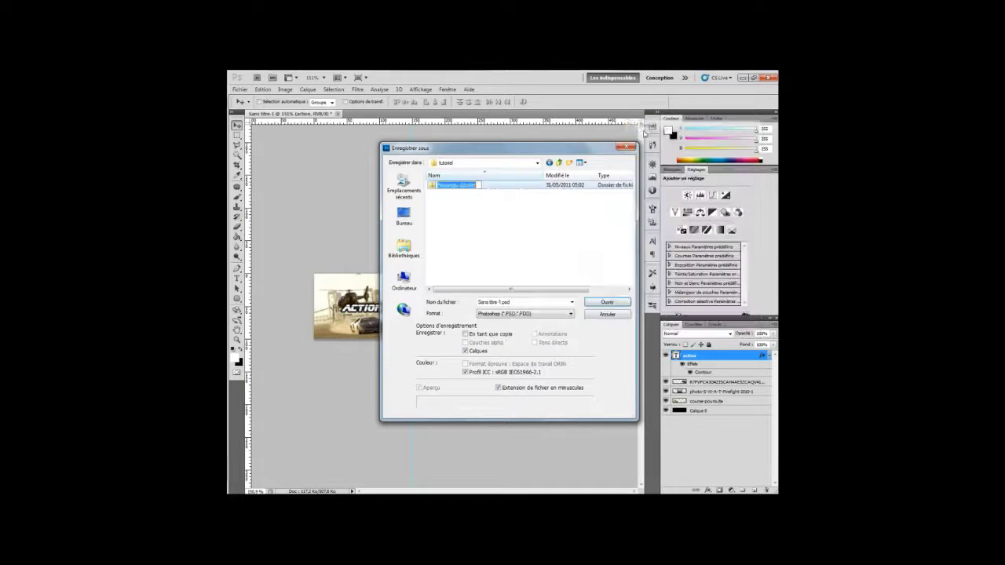
{"action": "type", "text": "m"}
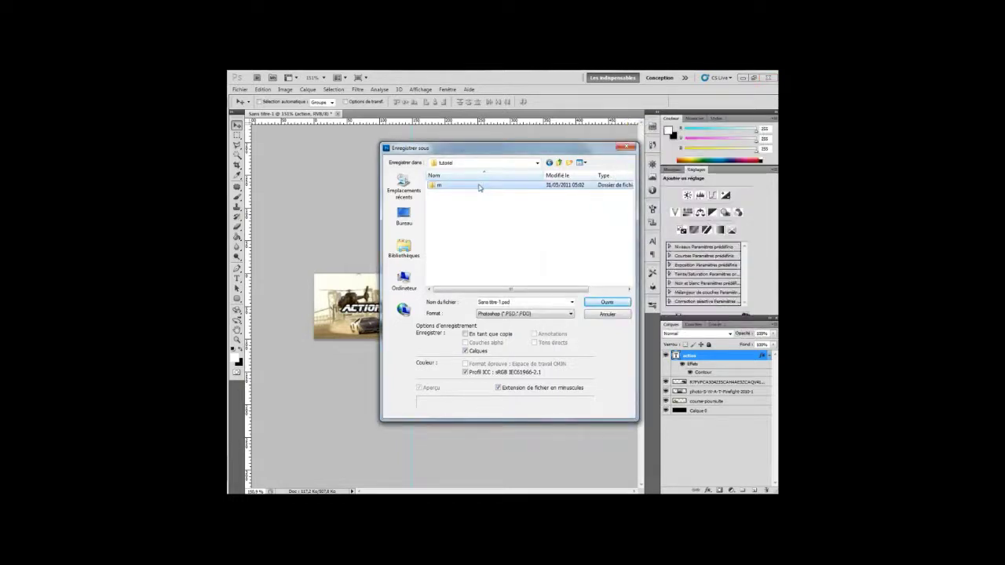
{"action": "right_click", "coordinate": [480, 185]}
{"action": "left_click", "coordinate": [507, 395]}
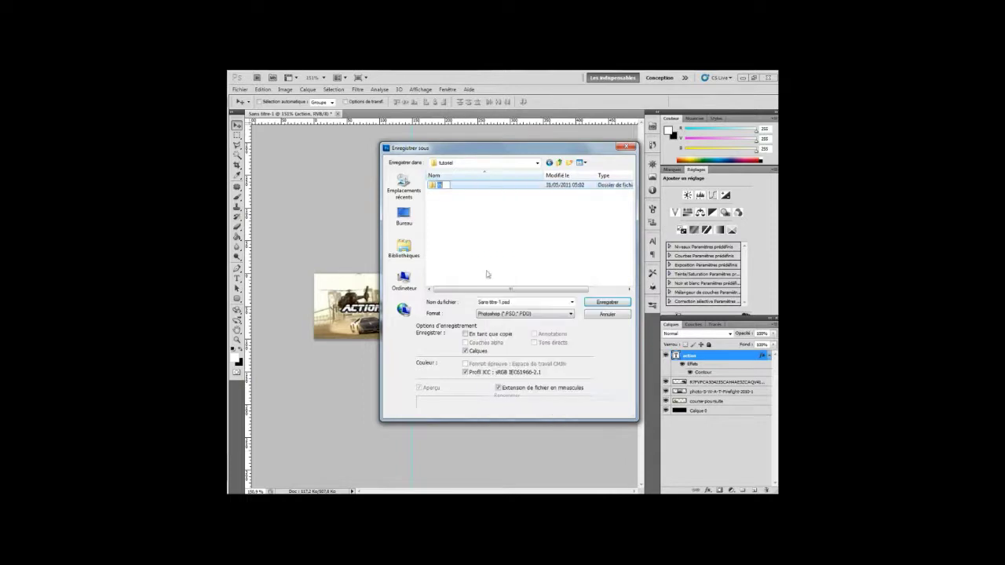
{"action": "type", "text": "menu"}
{"action": "left_click", "coordinate": [511, 194]}
{"action": "double_click", "coordinate": [506, 189]}
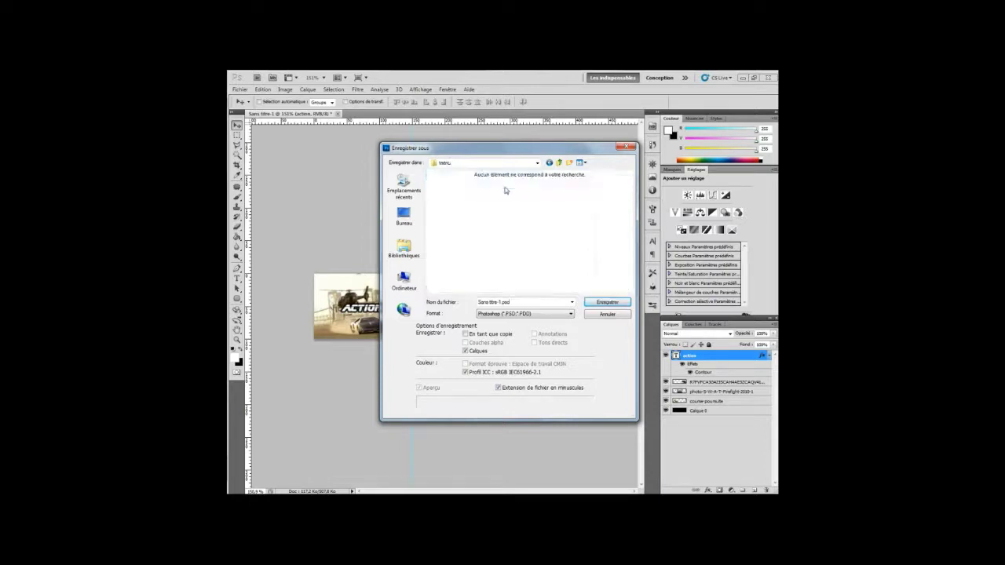
Save the image as a JPEG named "action" in the menu folder, accepting the default JPEG options
{"action": "left_click", "coordinate": [514, 316]}
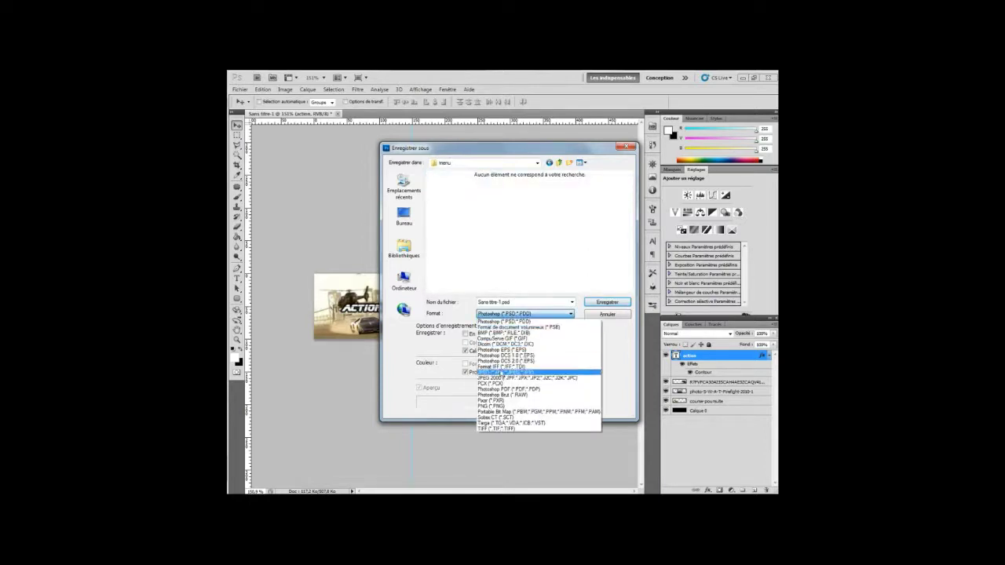
{"action": "left_click", "coordinate": [502, 372]}
{"action": "type", "text": "action"}
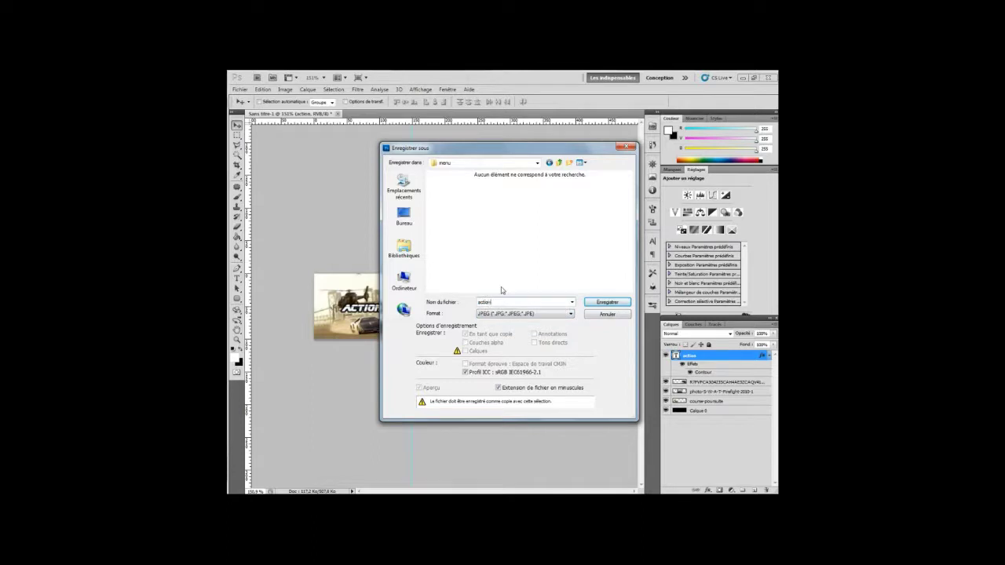
{"action": "key", "text": "Return"}
{"action": "key", "text": "Return"}
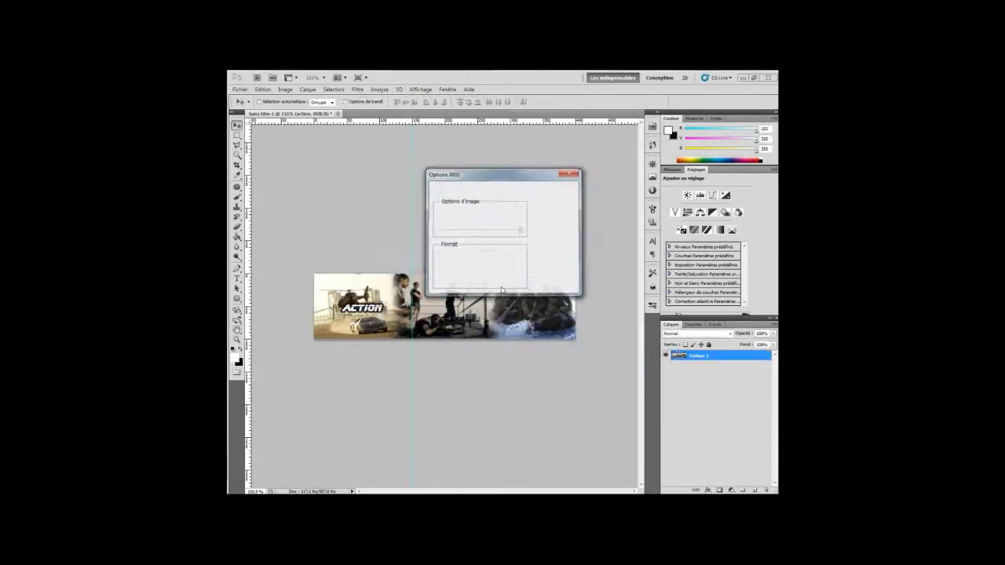
Minimise Photoshop, close the ATI window and get the browser out of the way to reach style.css in Notepad++
{"action": "left_click", "coordinate": [742, 78]}
{"action": "left_click", "coordinate": [569, 172]}
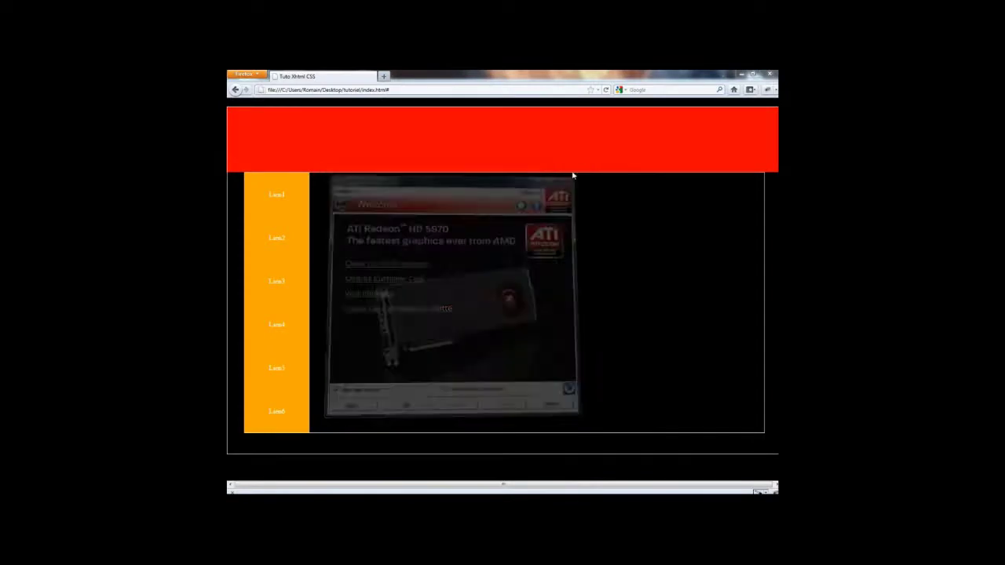
{"action": "left_click", "coordinate": [741, 75]}
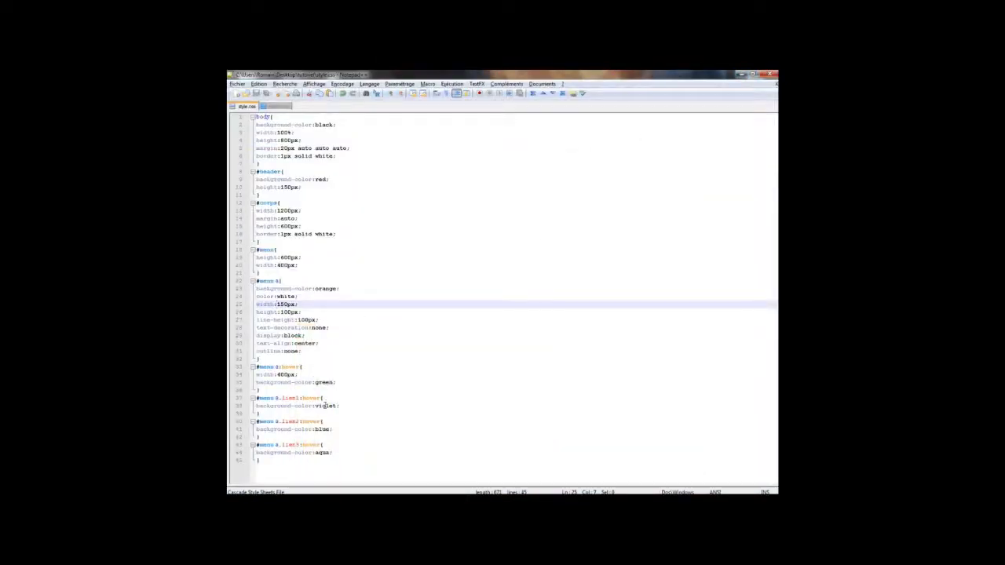
Replace the violet background colour in the #menu a.lien1:hover rule with background-image:url('menu/action.jpg')
{"action": "left_click", "coordinate": [314, 406]}
{"action": "left_click", "coordinate": [338, 407]}
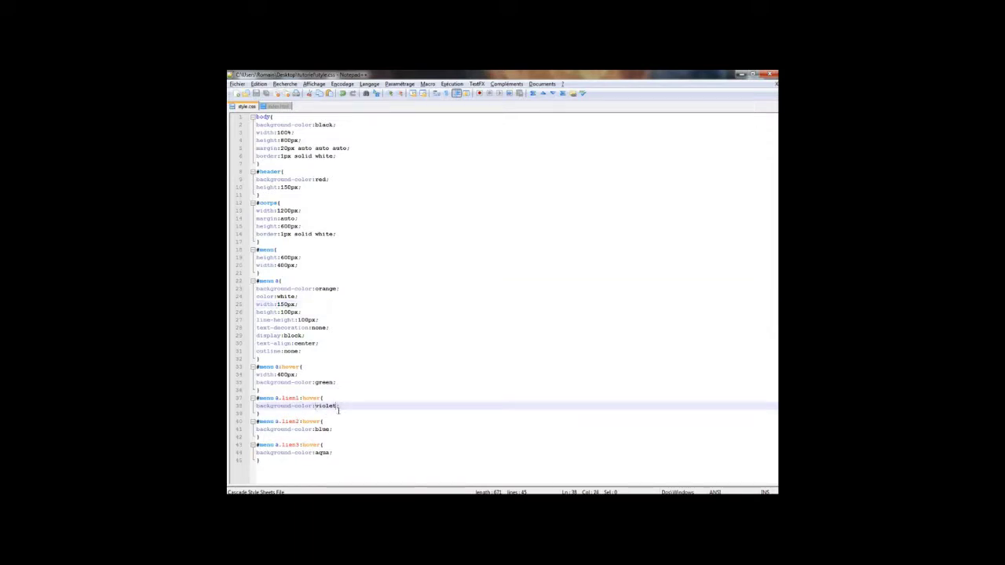
{"action": "key", "text": "BackSpace"}
{"action": "key", "text": "BackSpace"}
{"action": "key", "text": "BackSpace"}
{"action": "key", "text": "BackSpace"}
{"action": "key", "text": "BackSpace"}
{"action": "key", "text": "BackSpace"}
{"action": "key", "text": "BackSpace"}
{"action": "key", "text": "BackSpace"}
{"action": "key", "text": "BackSpace"}
{"action": "key", "text": "BackSpace"}
{"action": "key", "text": "BackSpace"}
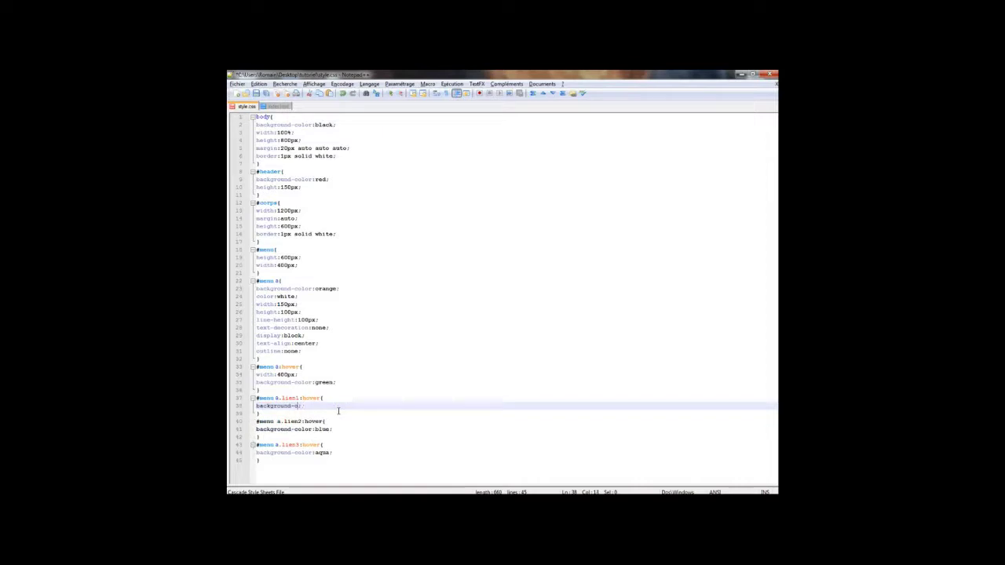
{"action": "type", "text": ":aqua"}
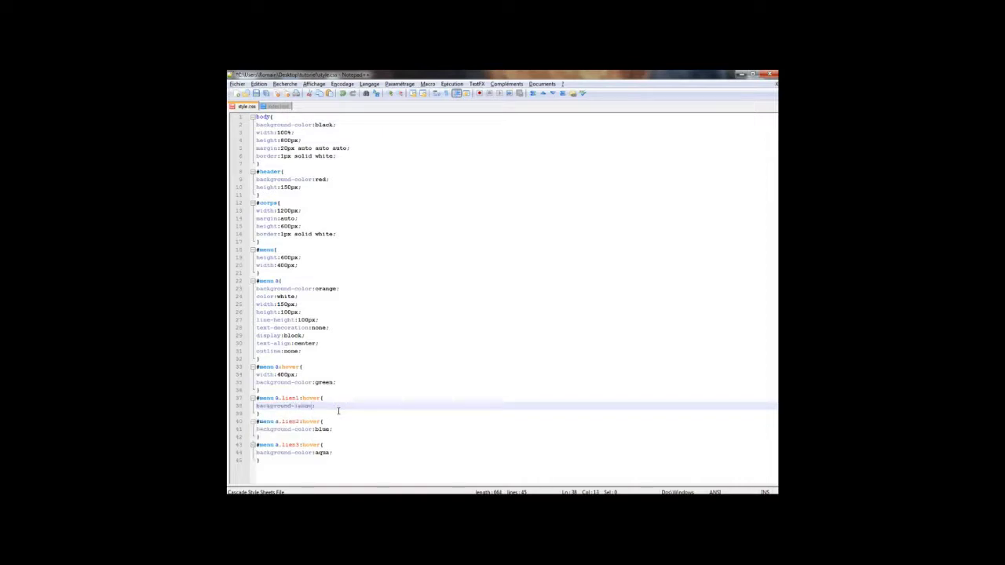
{"action": "type", "text": ":"}
{"action": "type", "text": "u"}
{"action": "type", "text": "rl(''"}
{"action": "type", "text": "im"}
{"action": "type", "text": "nu/action."}
{"action": "type", "text": "jpg"}
Look at the menu page in Firefox and return to the stylesheet in Notepad++
{"action": "key", "text": "alt+Tab"}
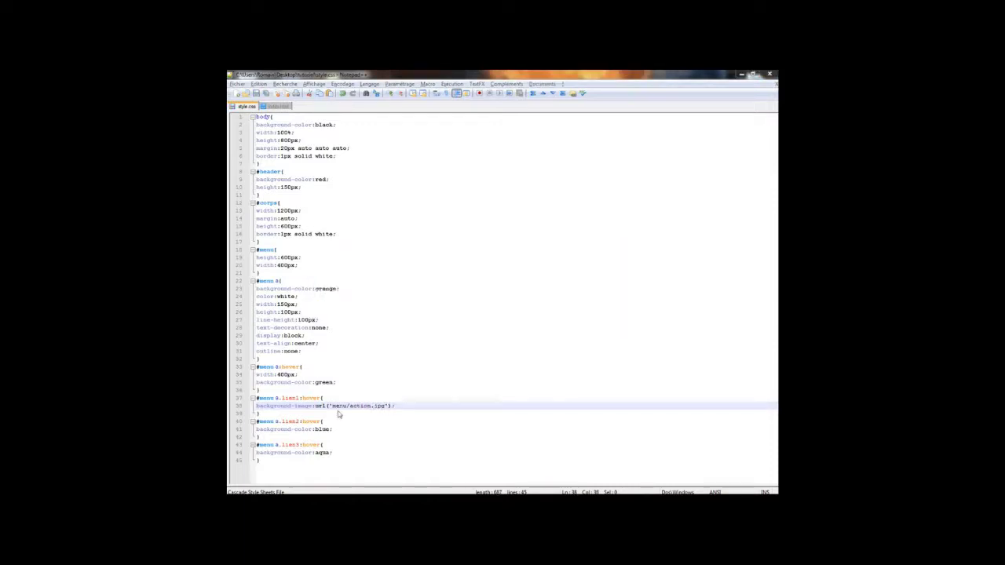
{"action": "key", "text": "alt+Tab"}
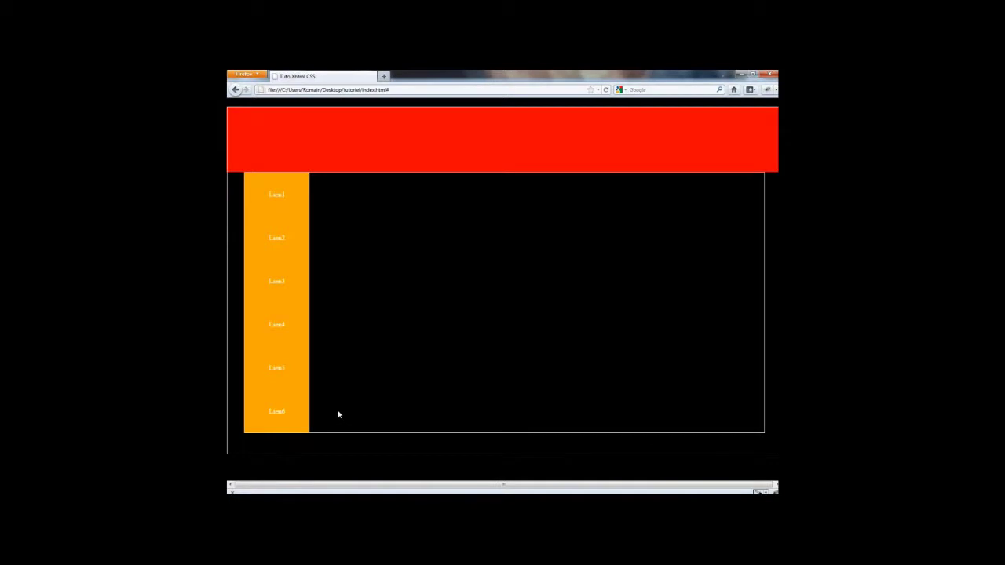
{"action": "key", "text": "alt+Tab"}
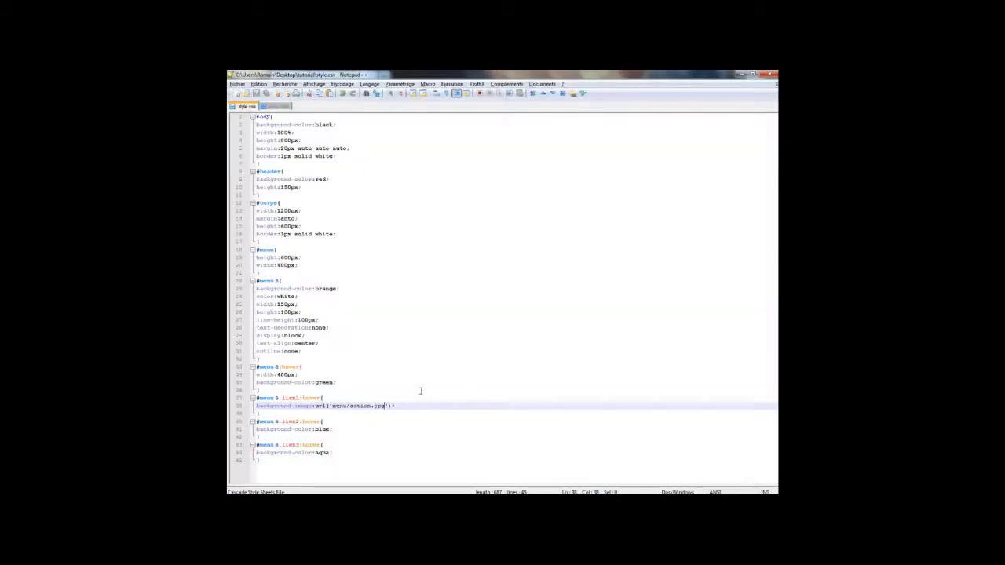